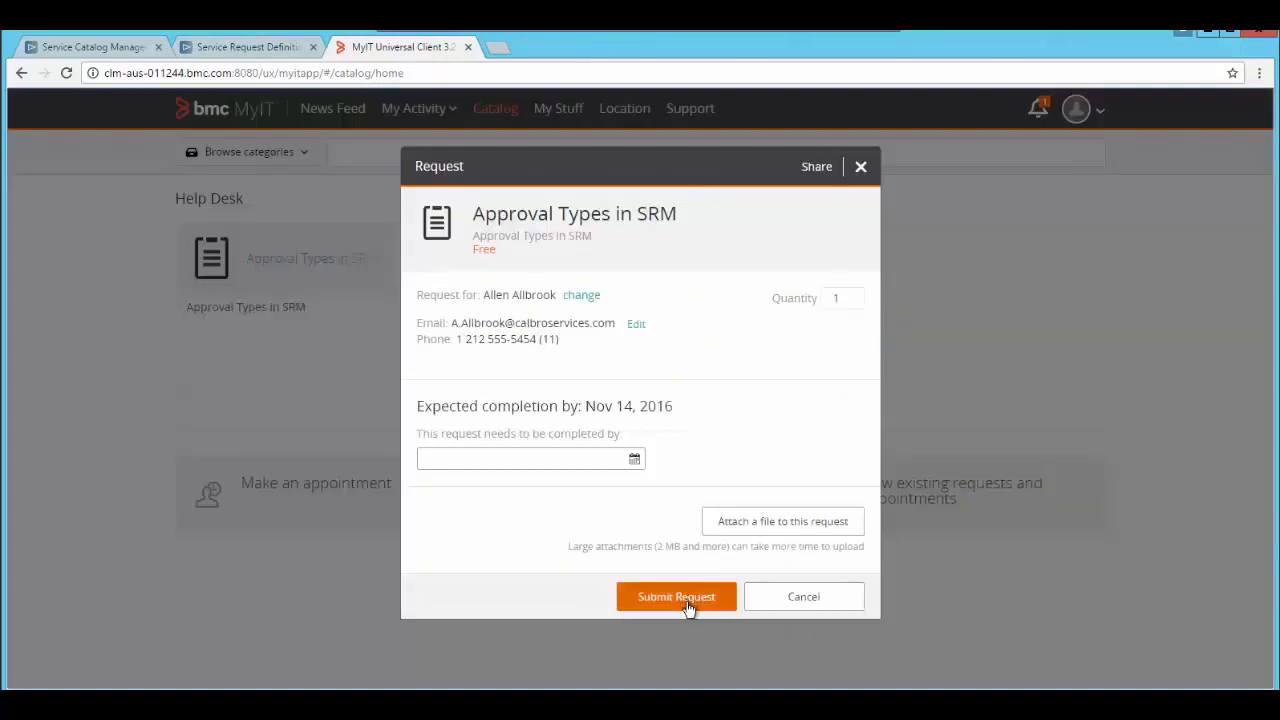
Step: Submit the Approval Types in SRM service request and show the list of submitted requests
left_click(686, 603)
left_click(418, 110)
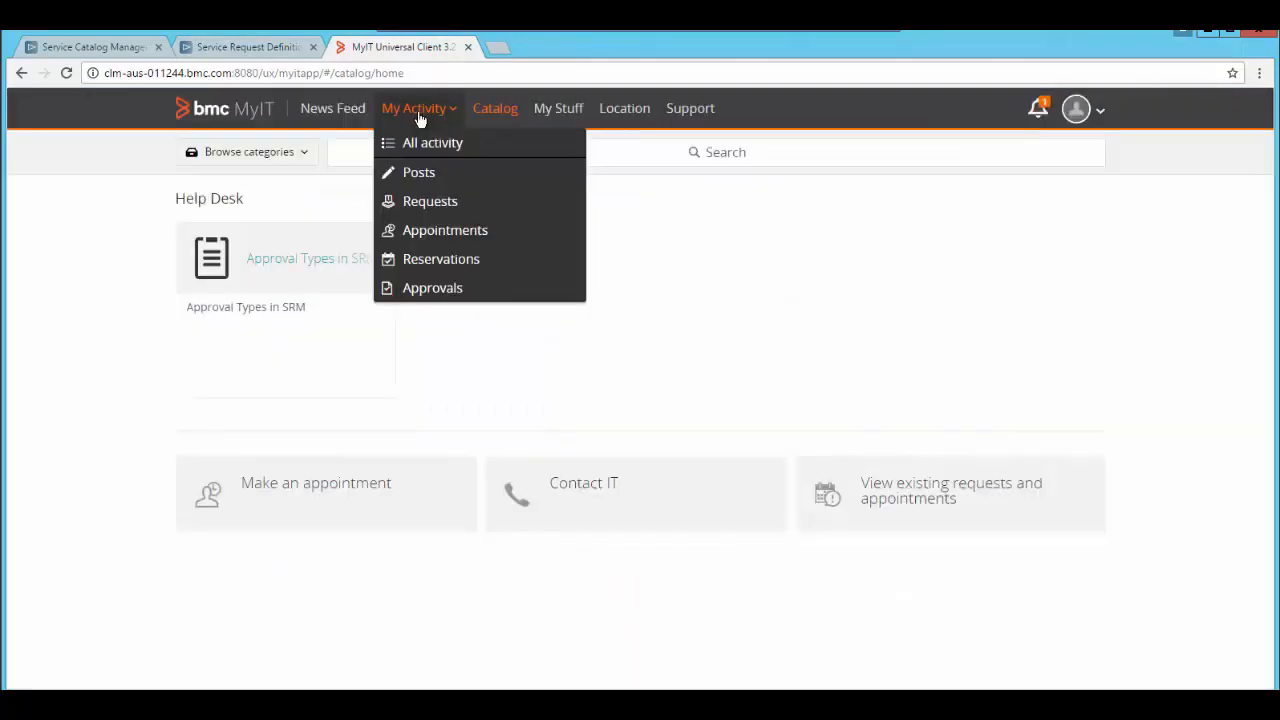
left_click(421, 208)
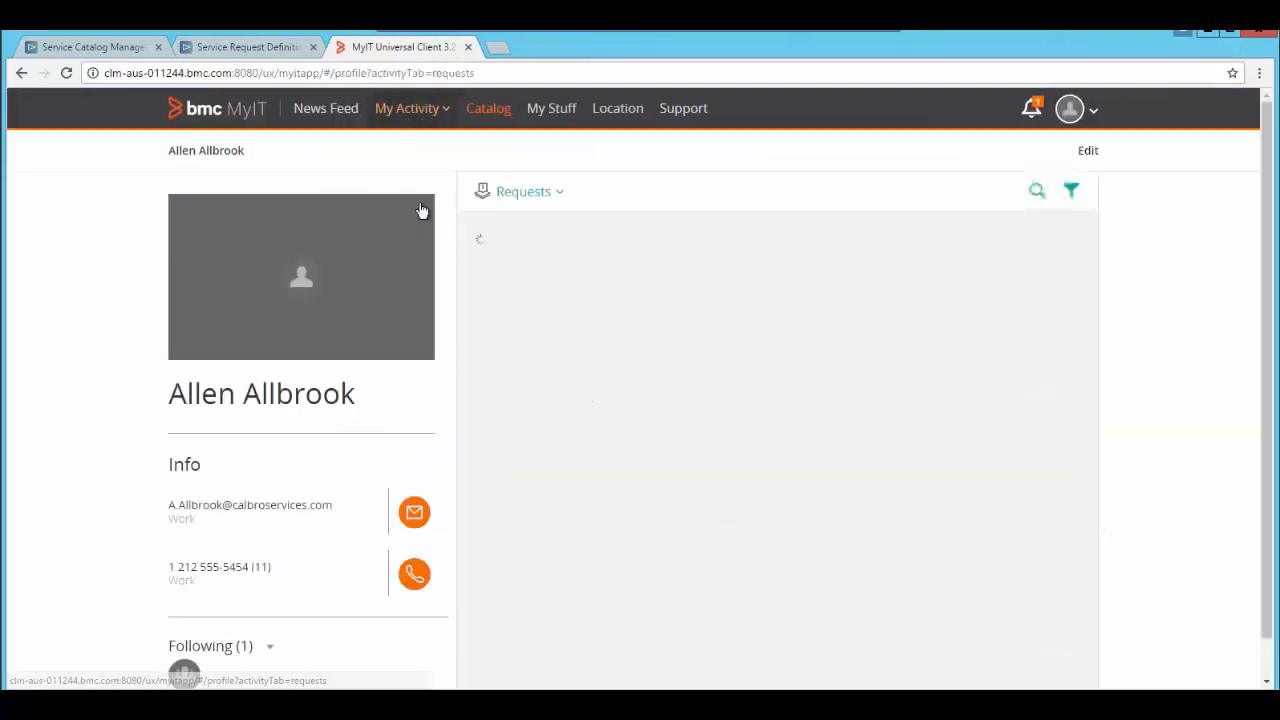
Step: Open the details of the newly submitted Approval Types in SRM request and check its status and approver
left_click(647, 428)
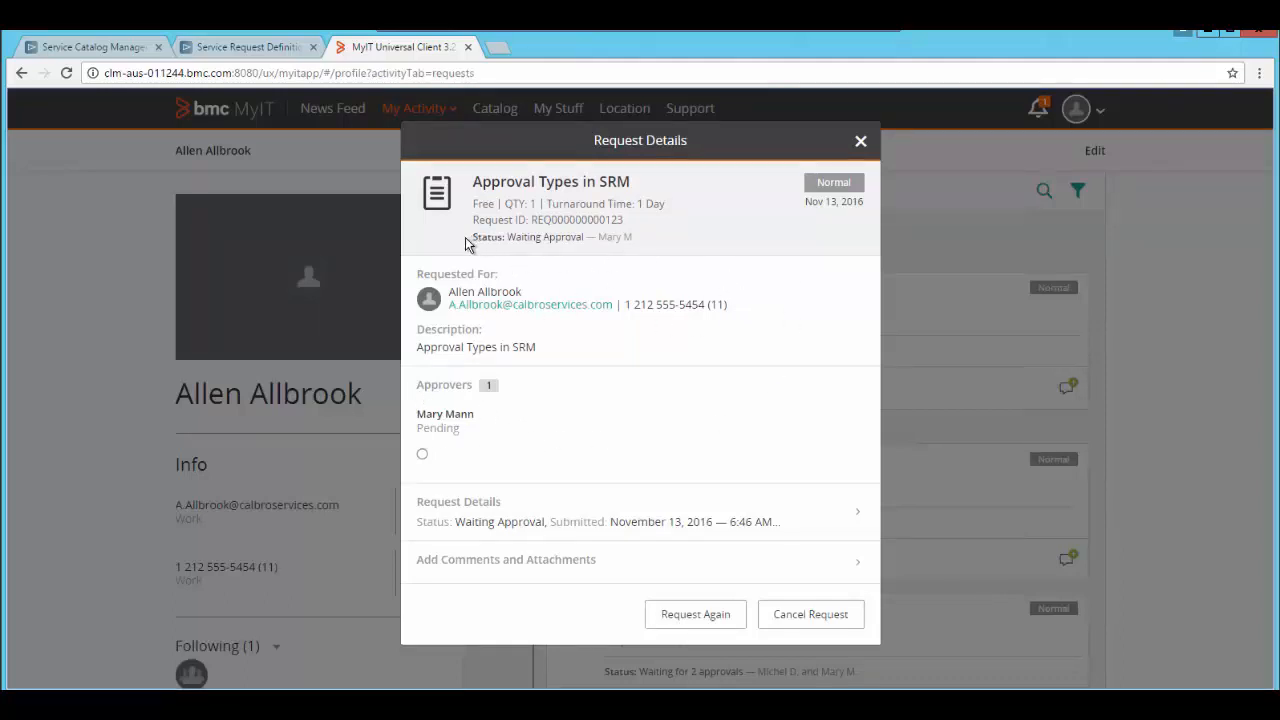
left_click_drag(466, 238, 656, 242)
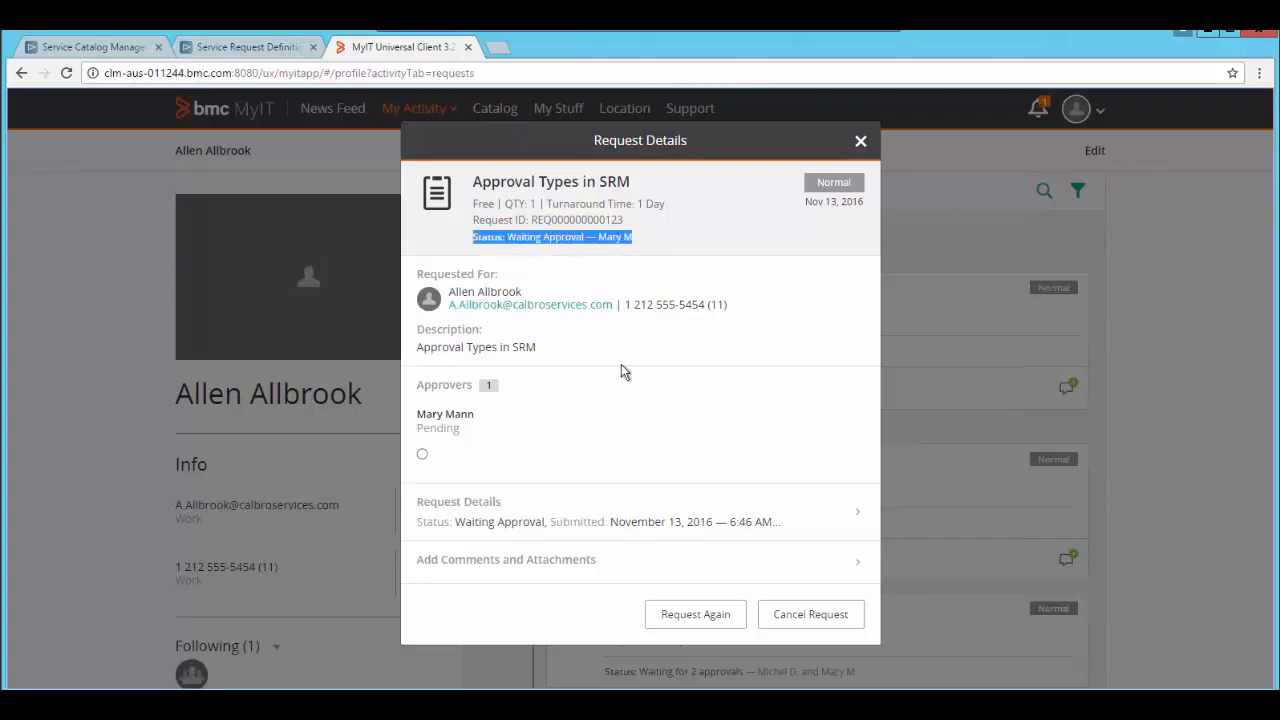
left_click(443, 454)
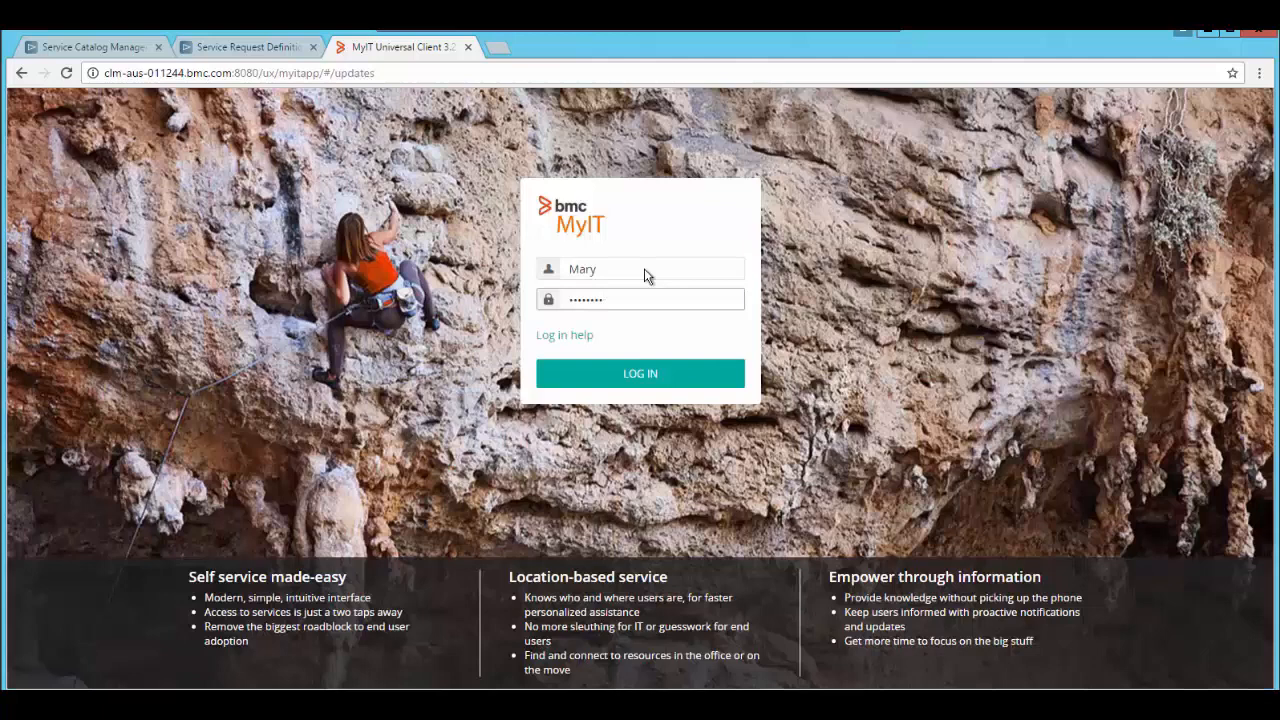
Step: Log in to MyIT as the approver and review the notifications in the news feed and the alert list
key("Return")
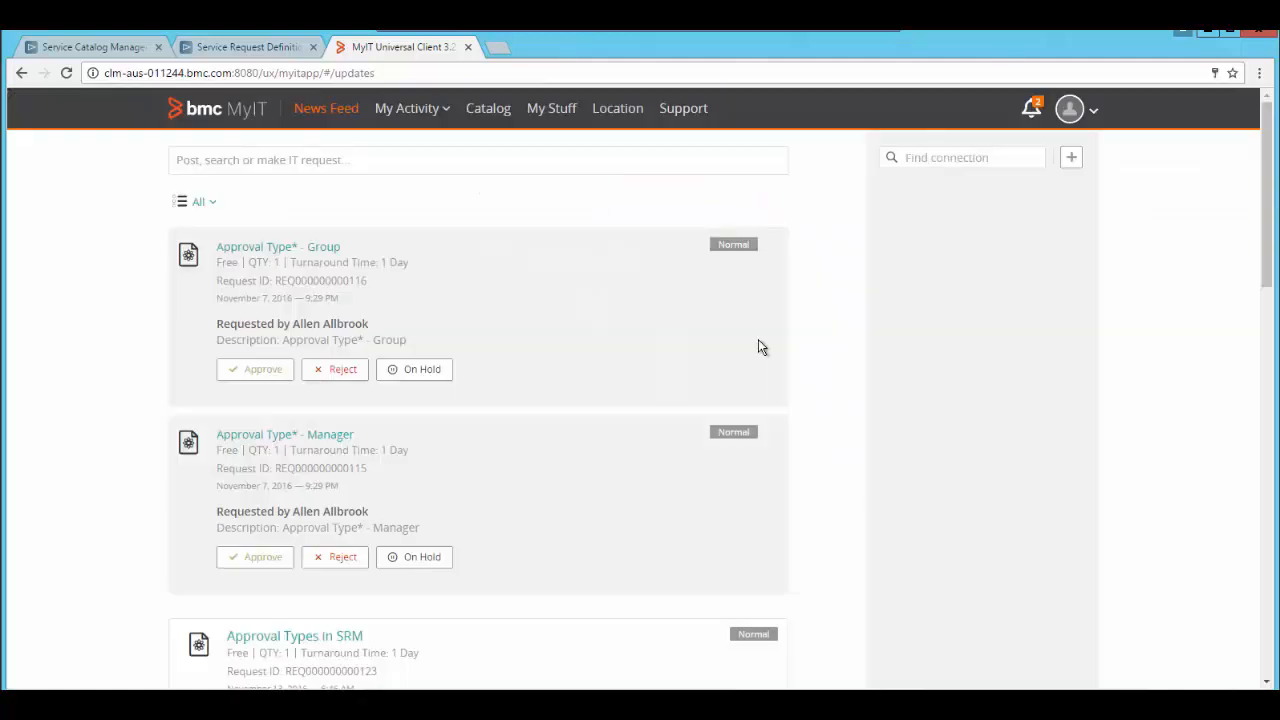
left_click(202, 202)
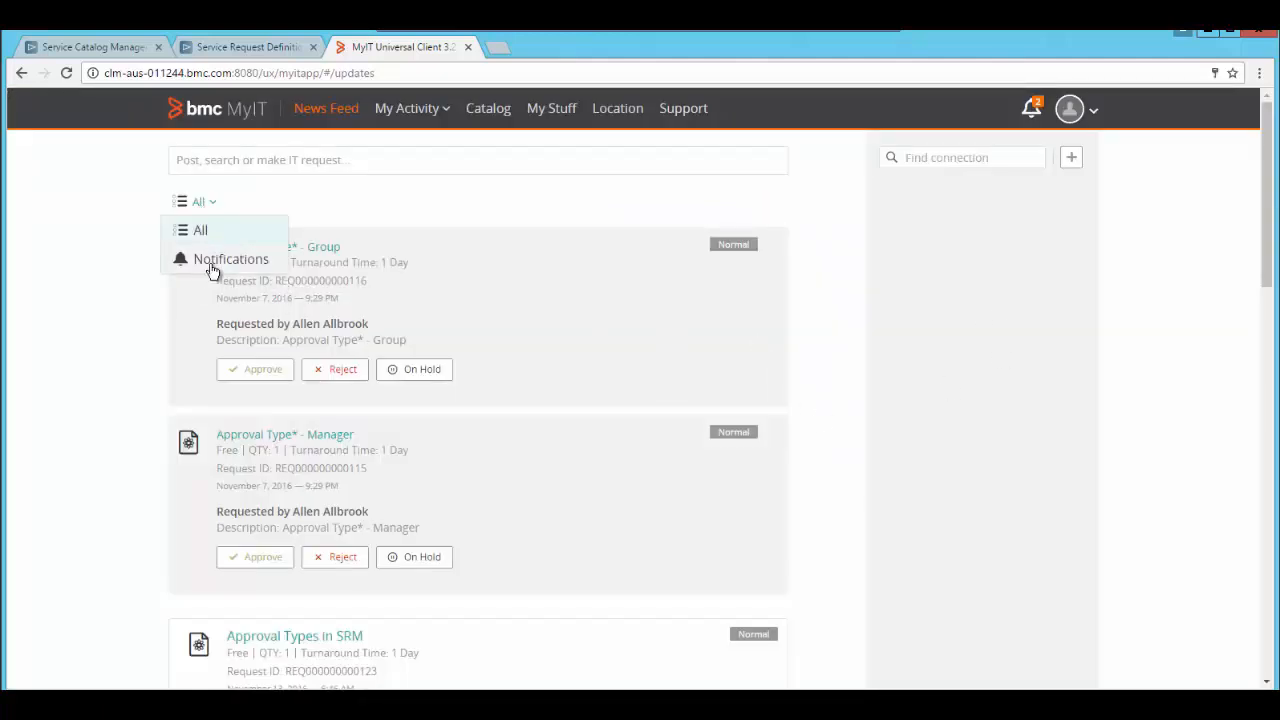
left_click(212, 262)
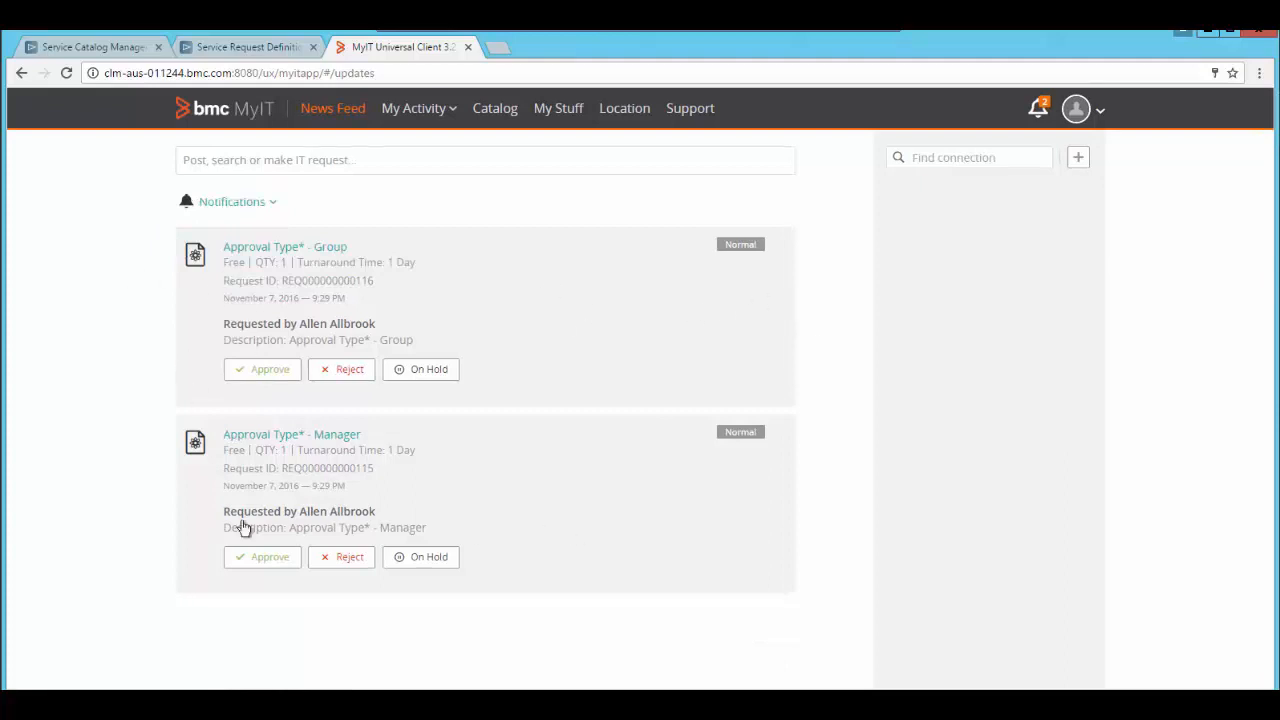
left_click(1043, 112)
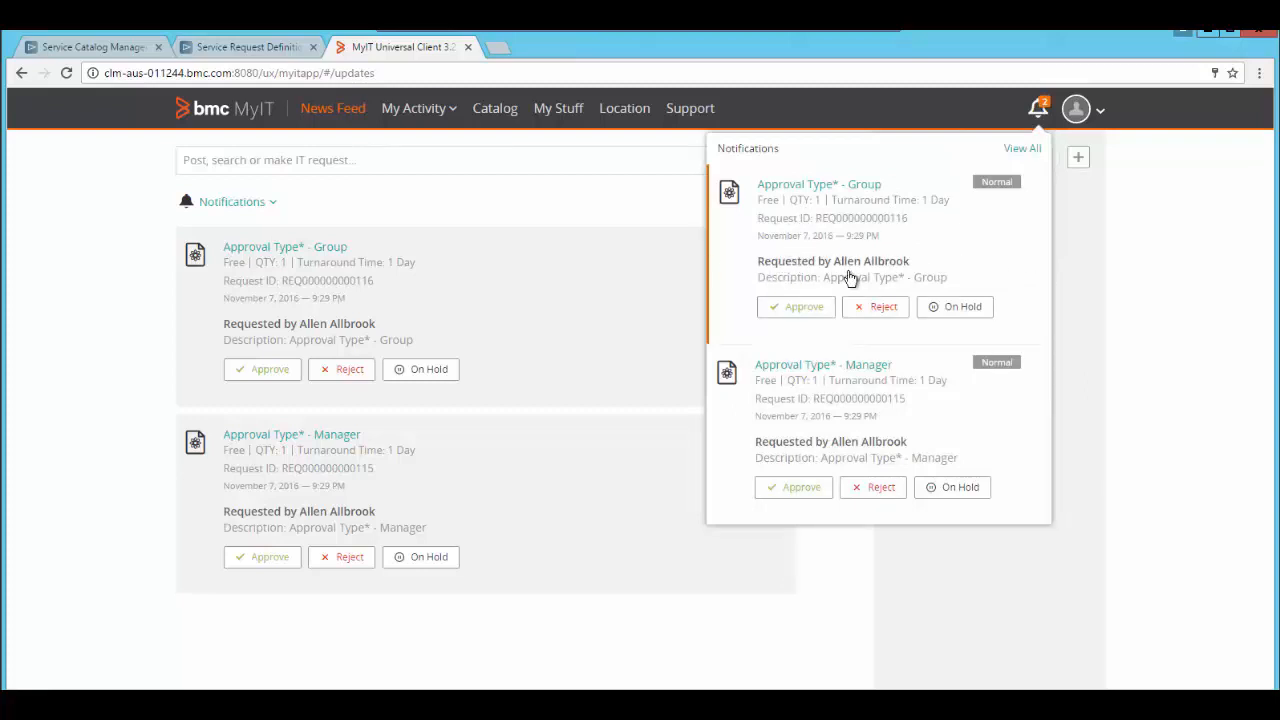
Step: Show the approver's list of approvals and look through the pending items
left_click(417, 110)
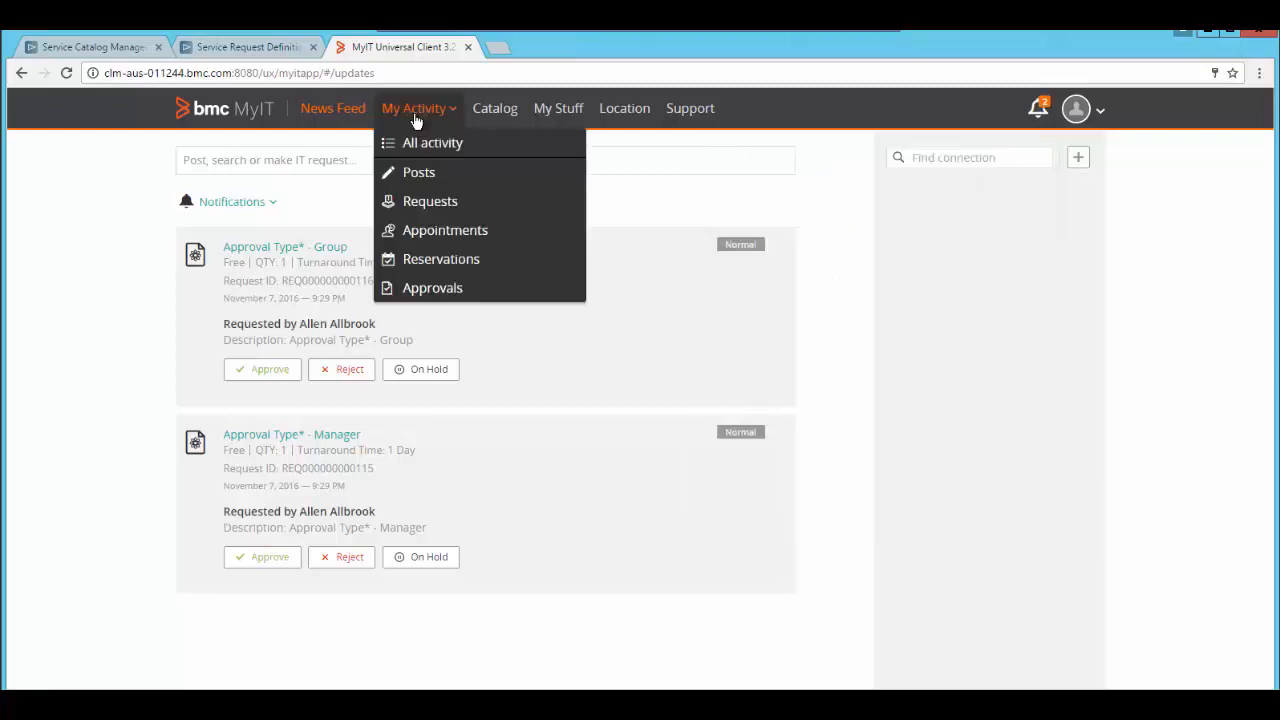
left_click(416, 296)
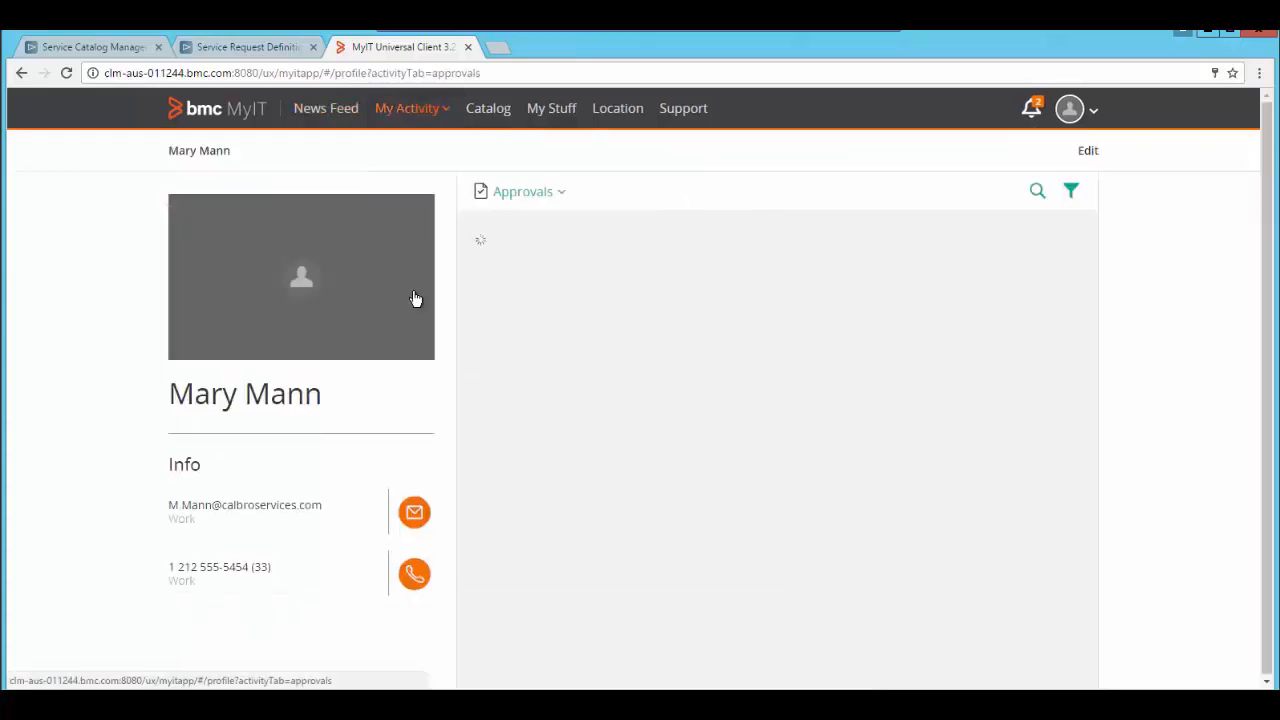
scroll(950, 410, "down", 4)
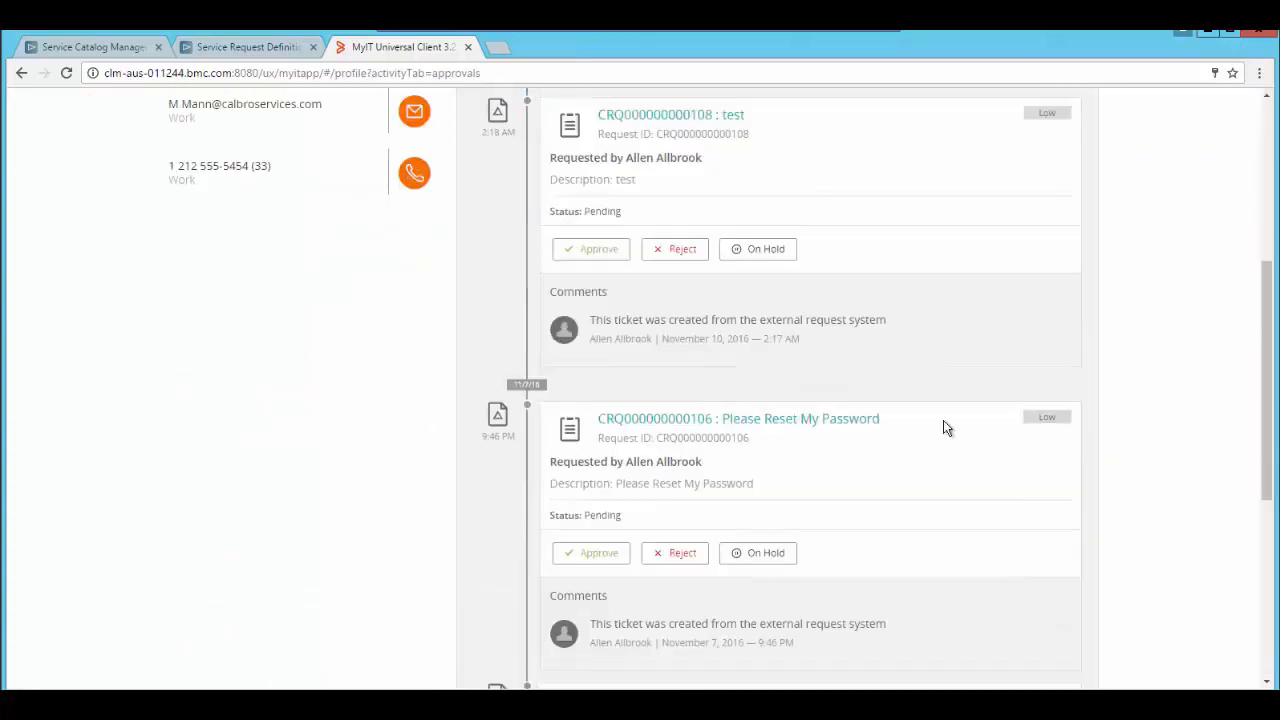
scroll(945, 428, "up", 4)
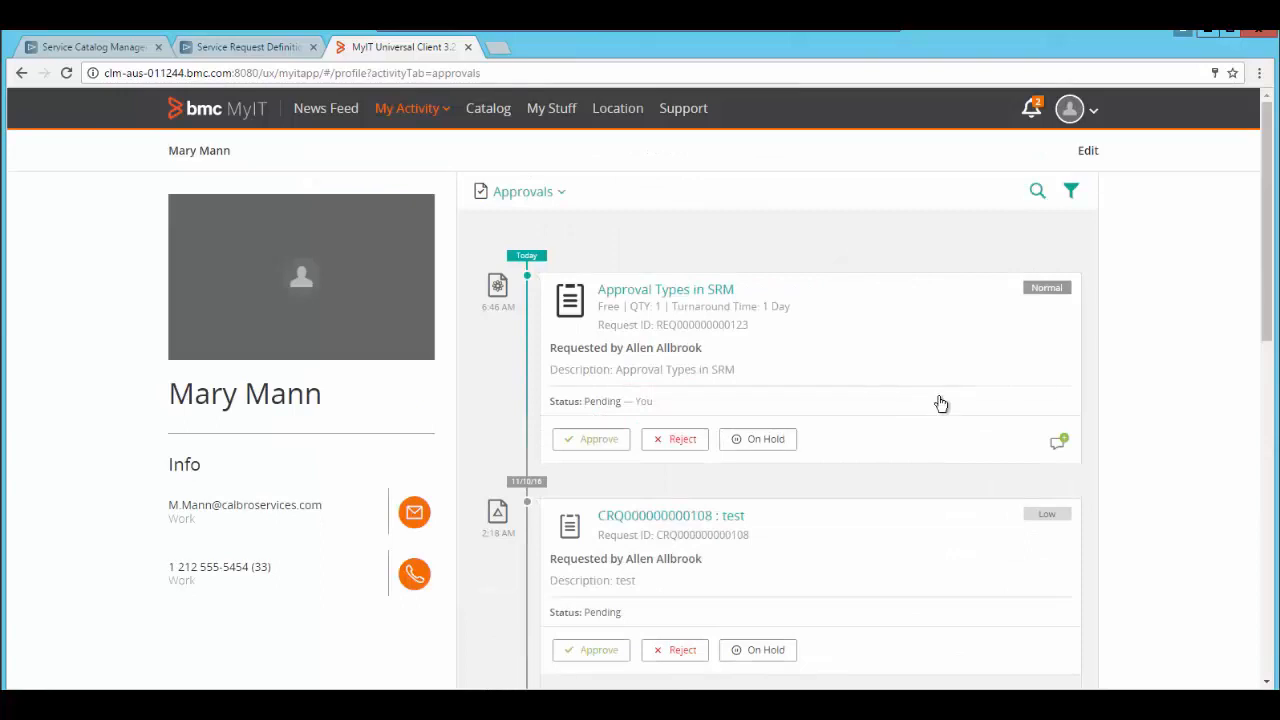
Step: Open the pending Approval Types in SRM approval request and examine its details
left_click(738, 324)
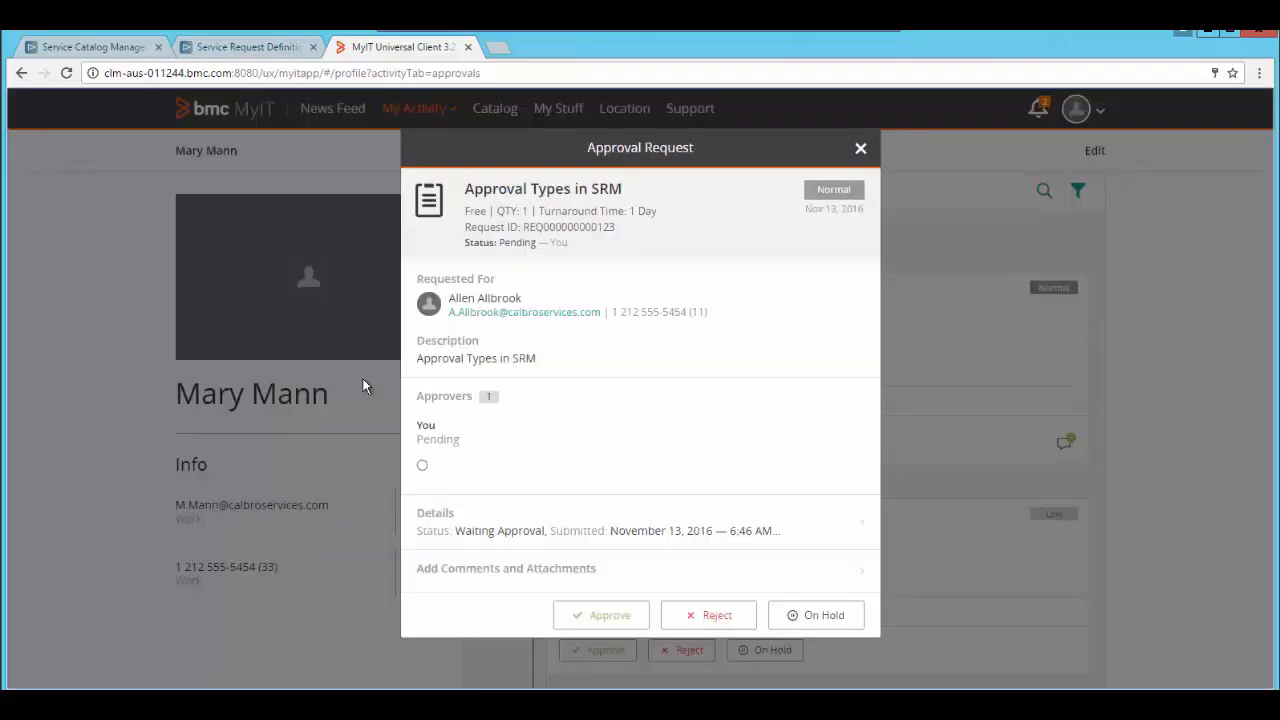
left_click(636, 531)
left_click(432, 183)
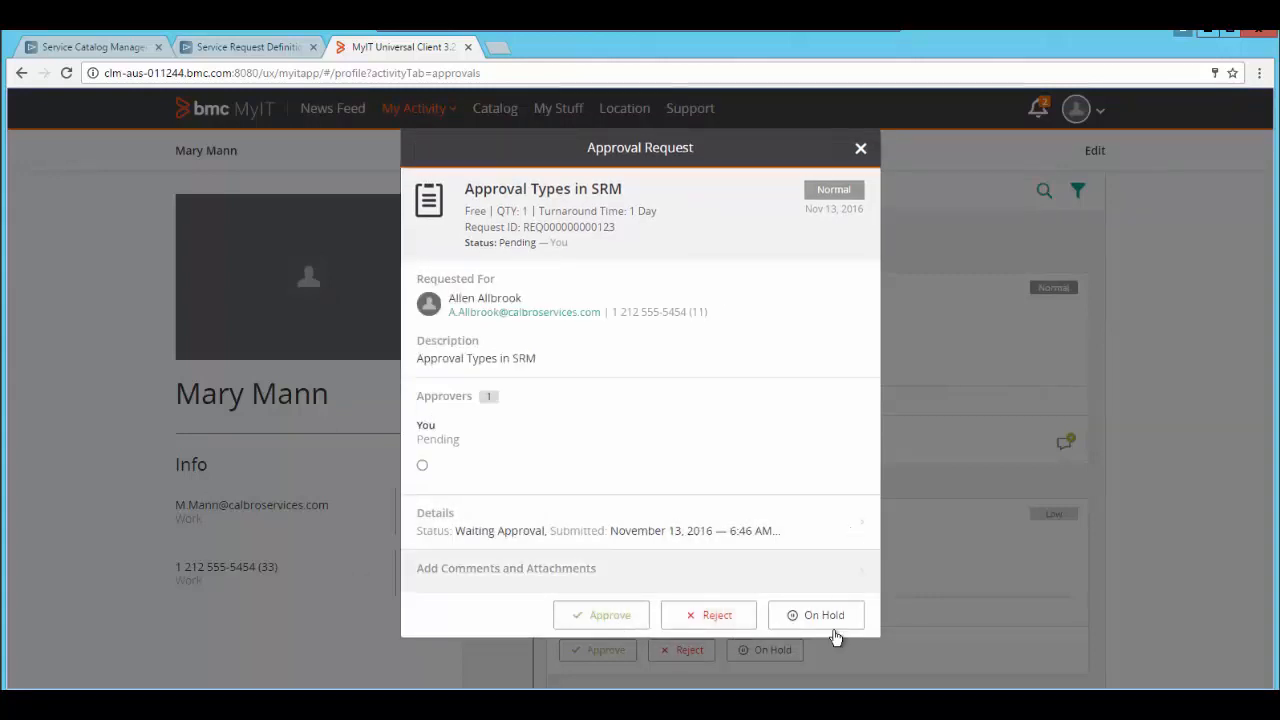
Step: Add the comment "Please add attachment" to the Approval Types in SRM approval request
left_click(538, 580)
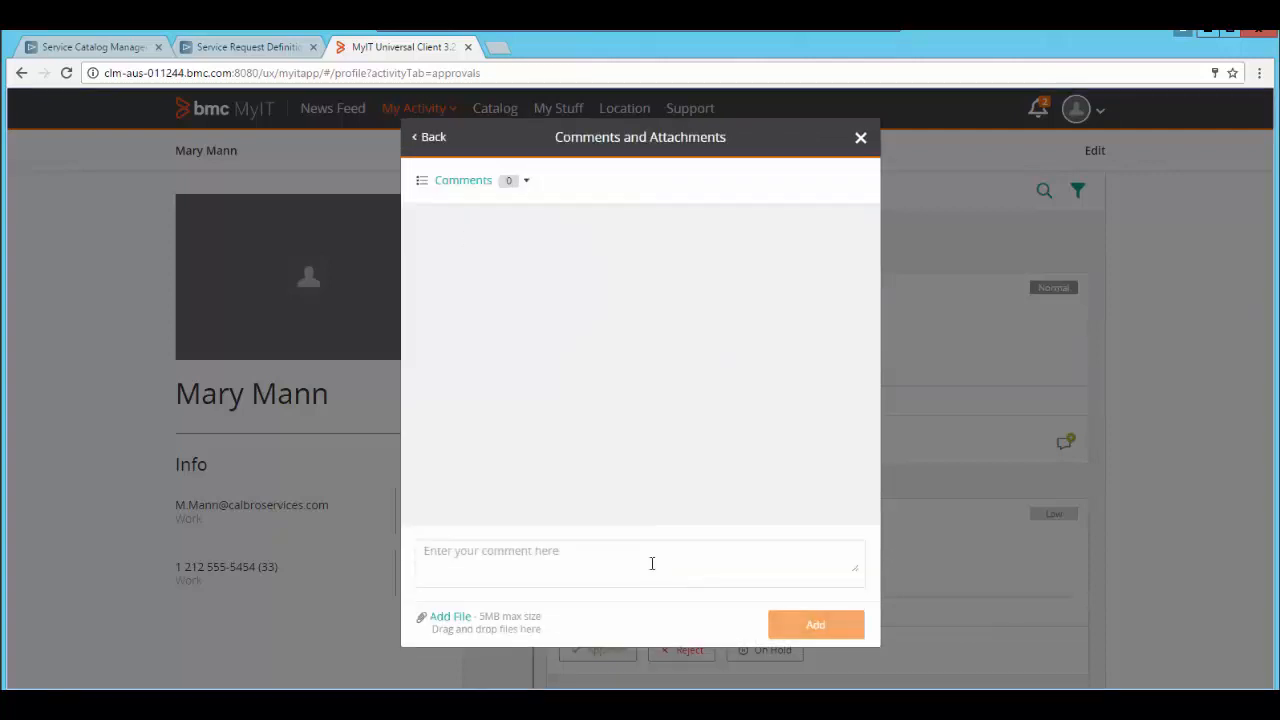
left_click(651, 563)
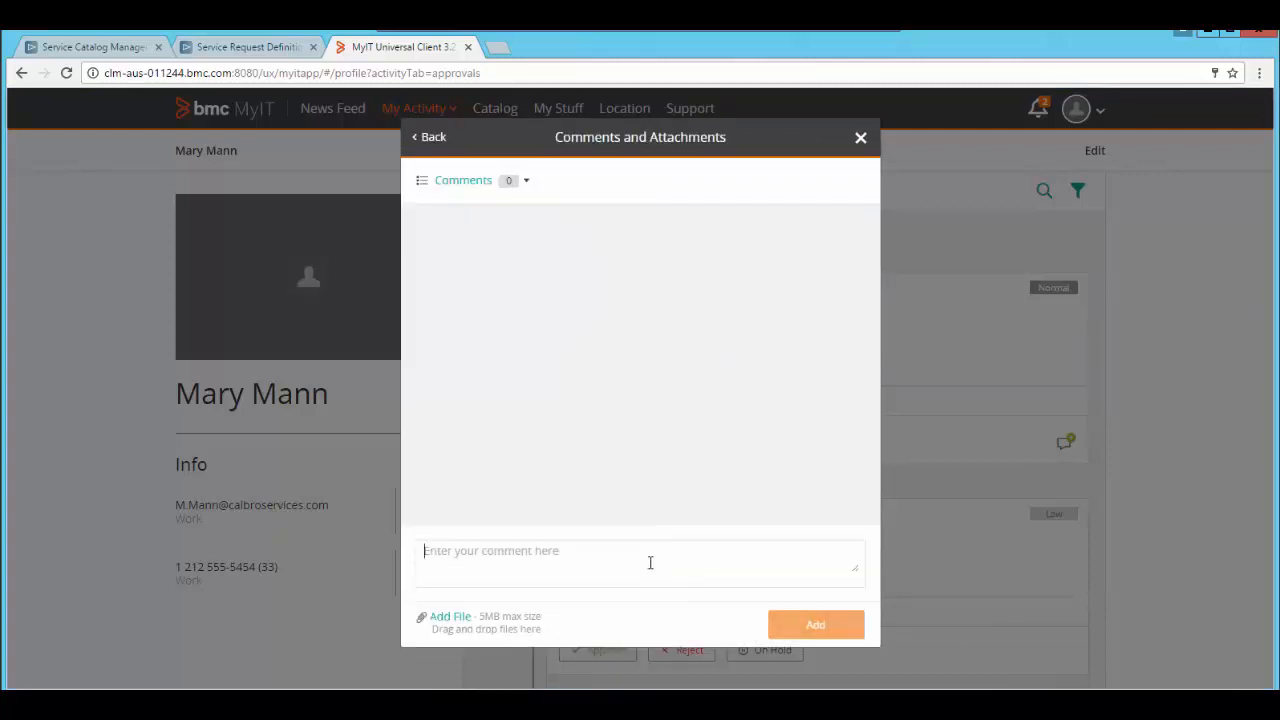
type("Please")
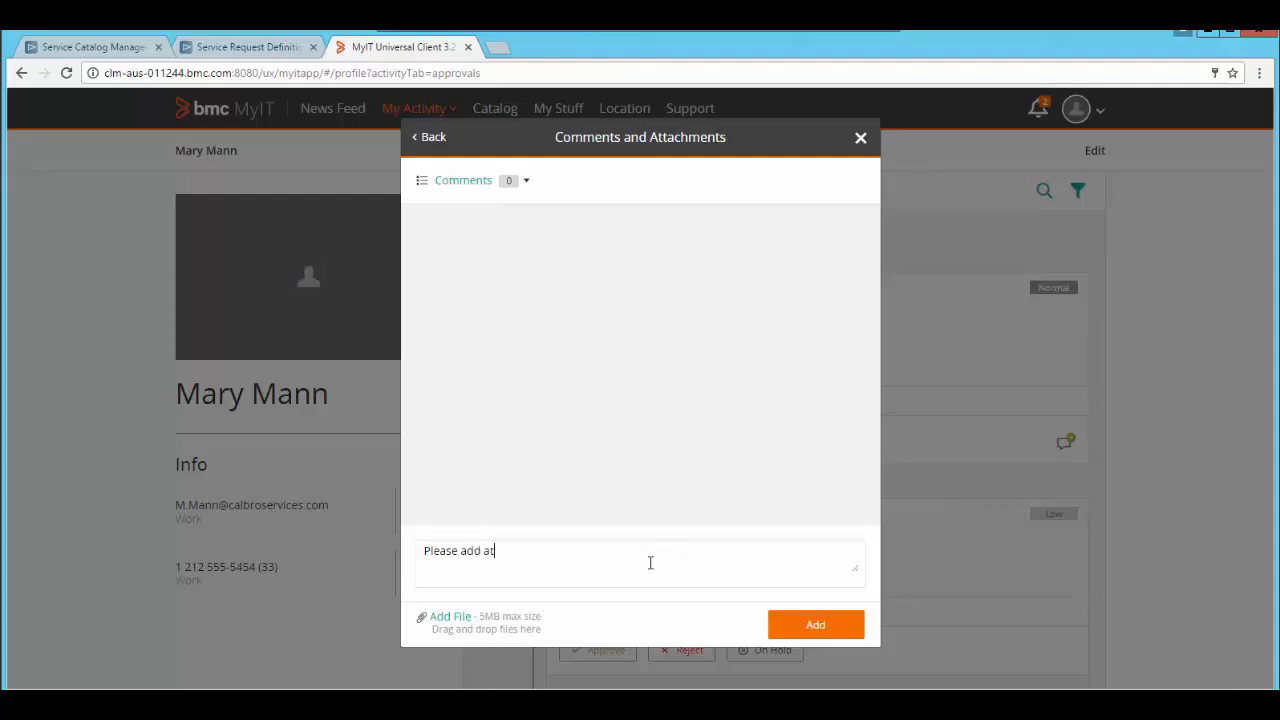
type("add attachment")
key("ctrl+a")
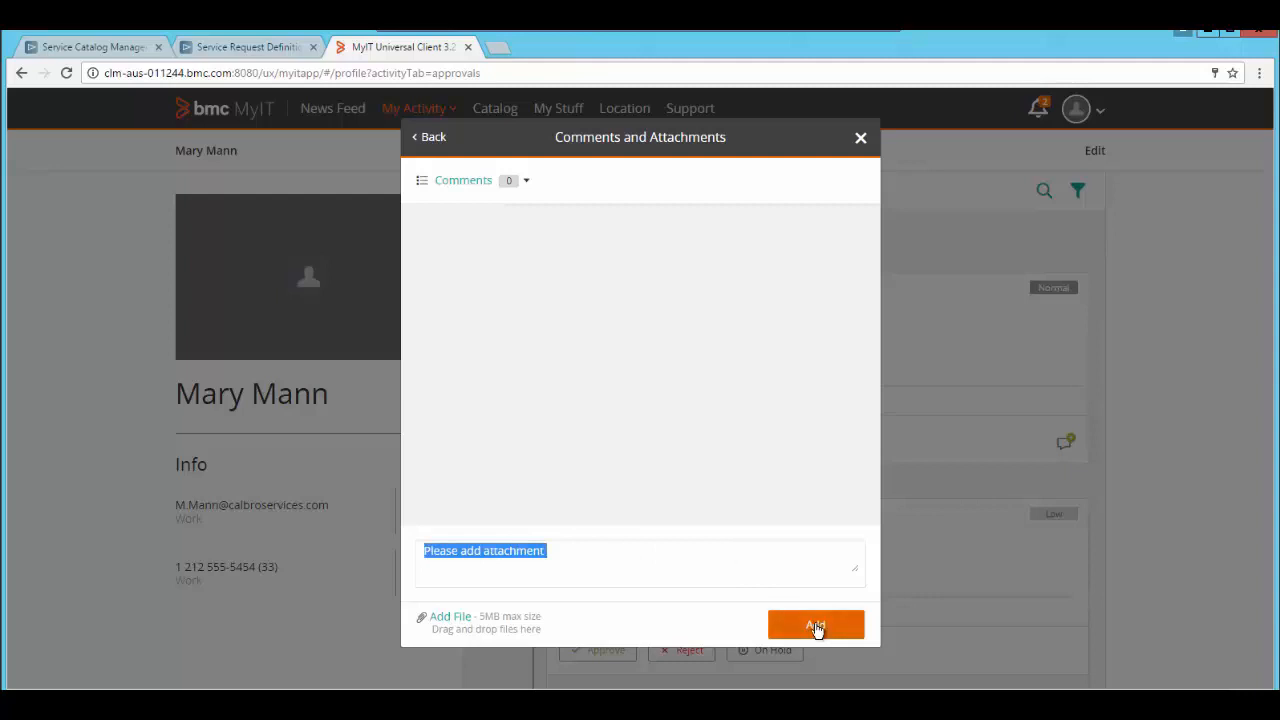
left_click(650, 467)
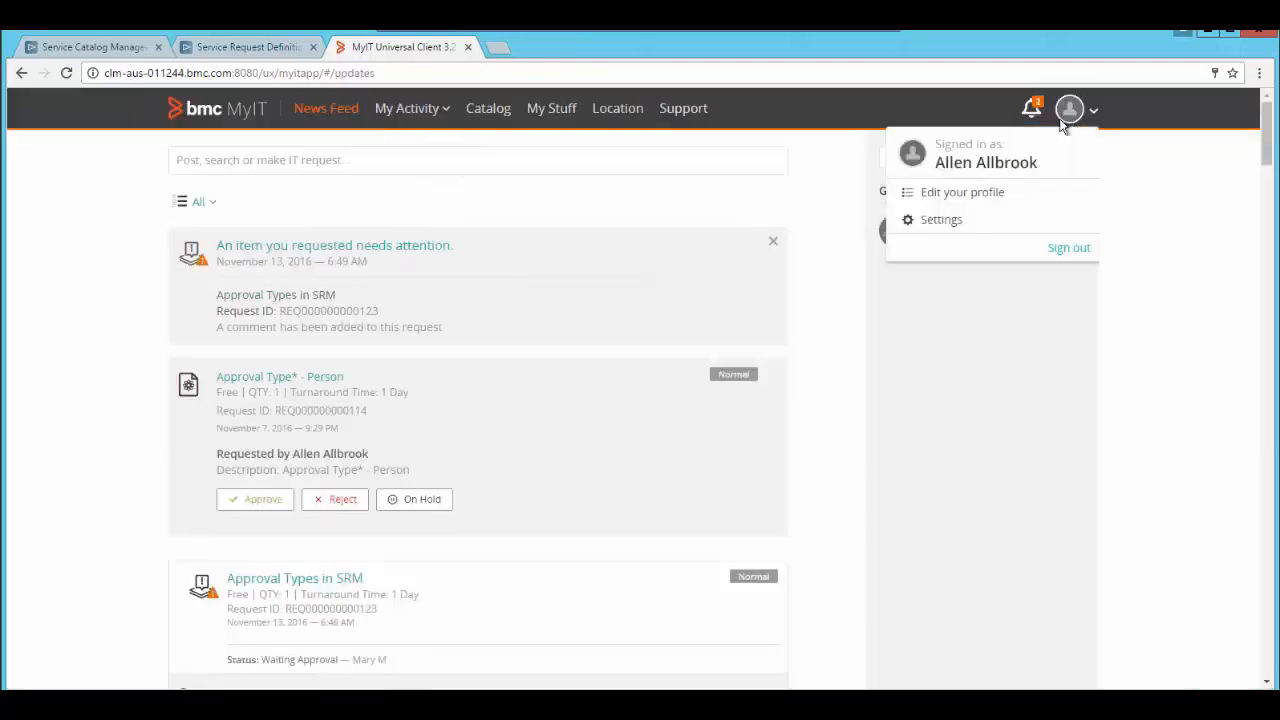
Step: Check which account is currently signed in to MyIT
left_click(1084, 106)
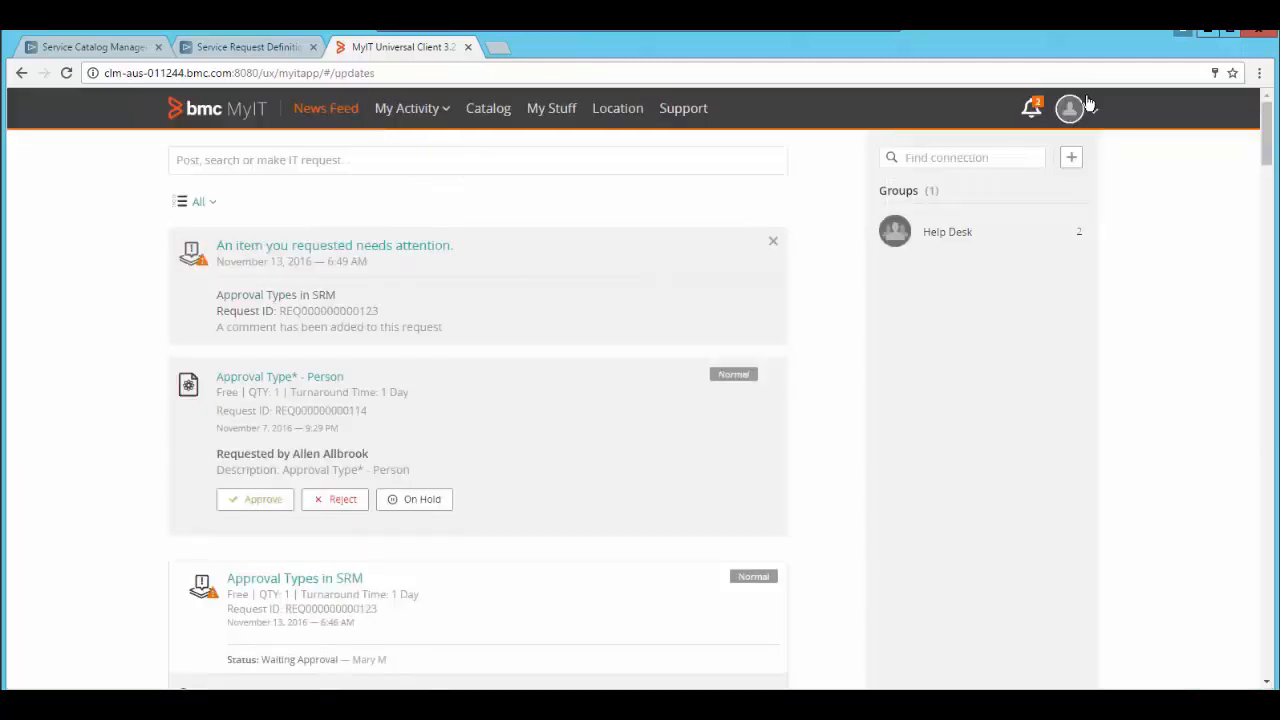
left_click(1080, 110)
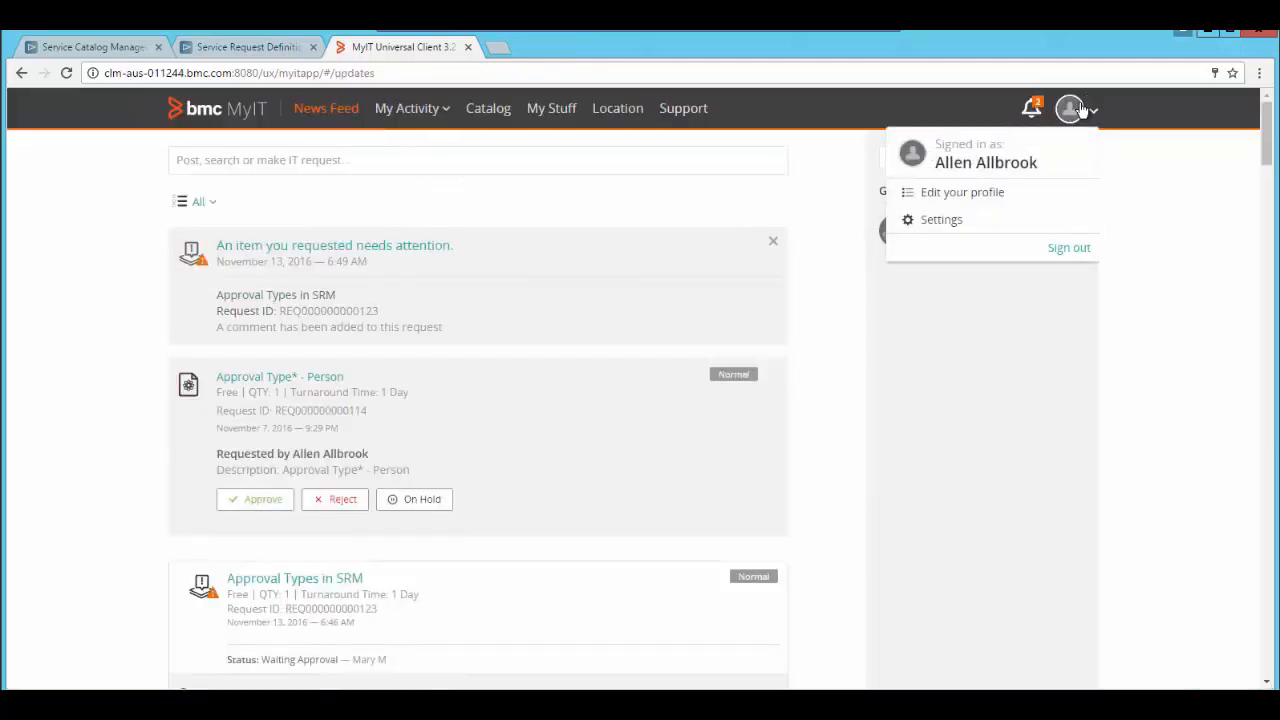
left_click(985, 392)
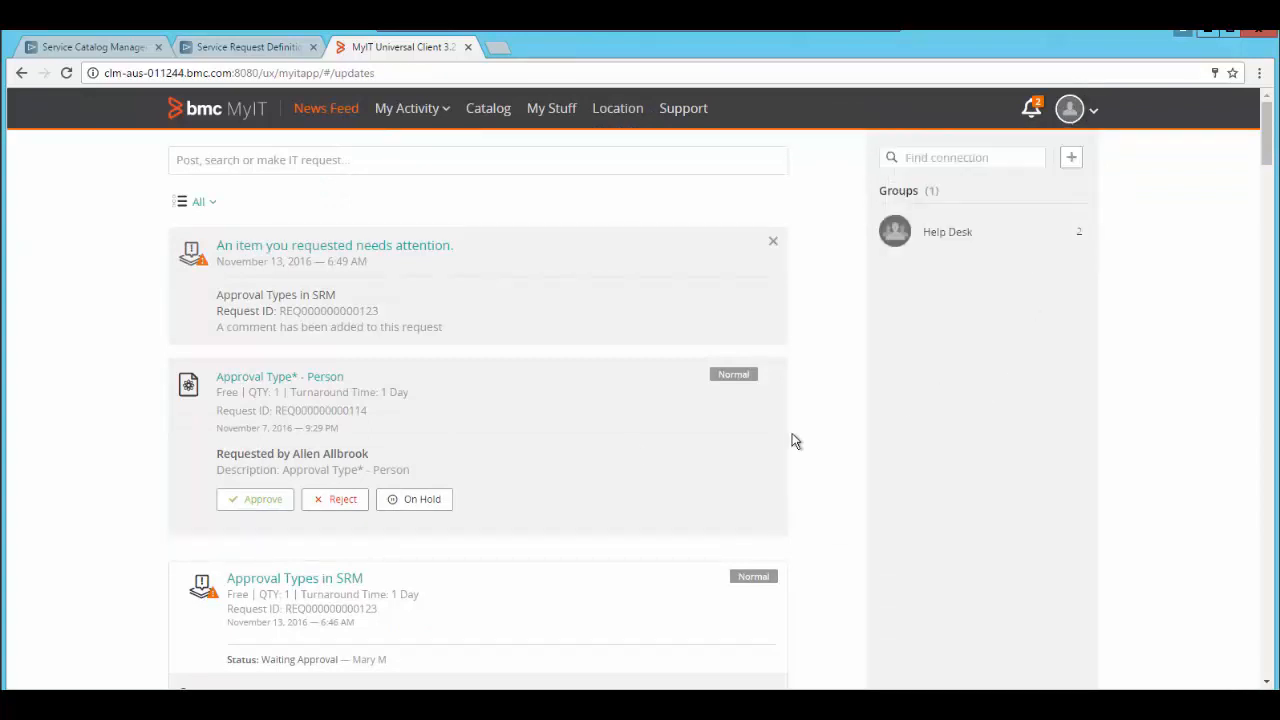
Step: Open the comment notification for the Approval Types in SRM request and reply "File is added" with Logs.txt attached
left_click(386, 305)
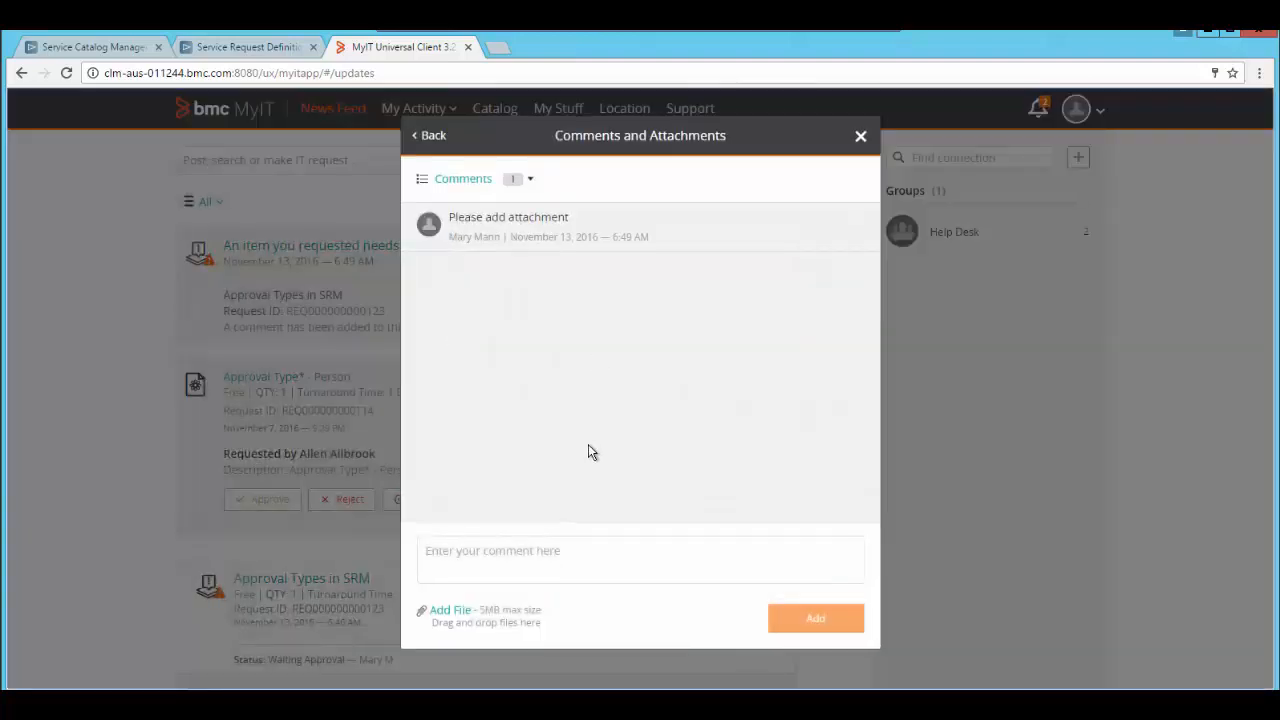
left_click_drag(580, 220, 445, 214)
left_click(563, 591)
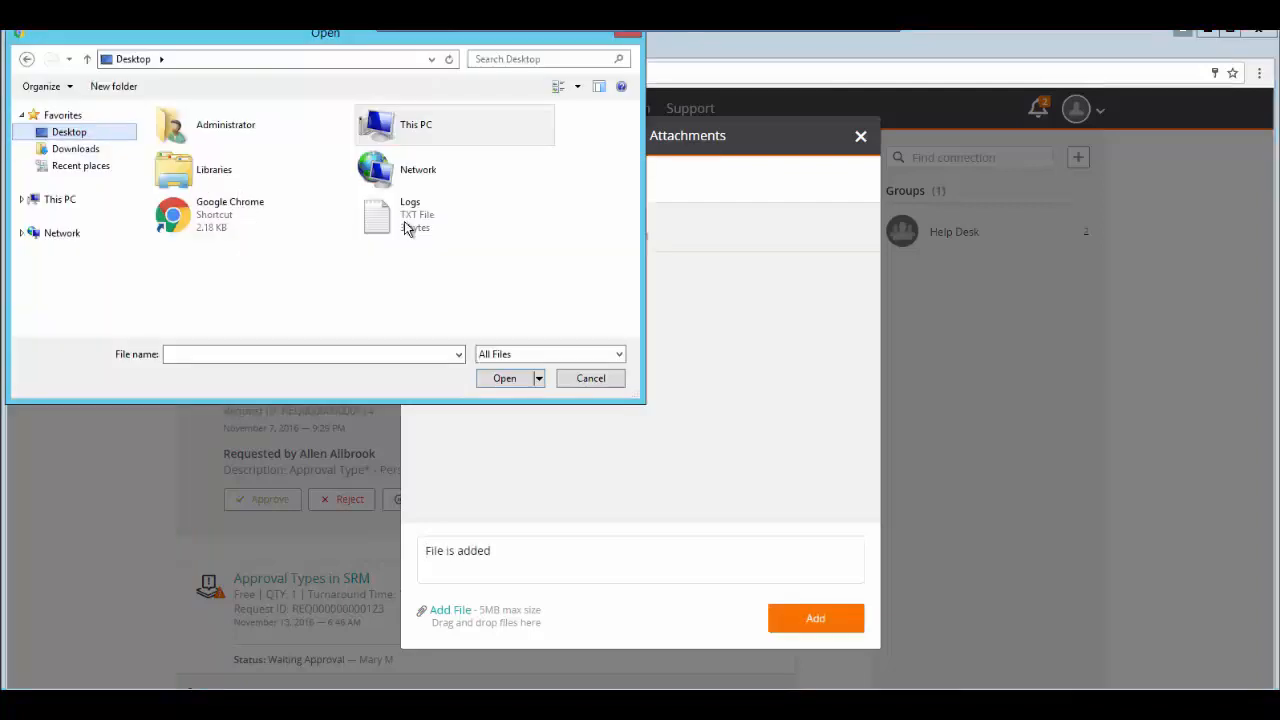
left_click(434, 243)
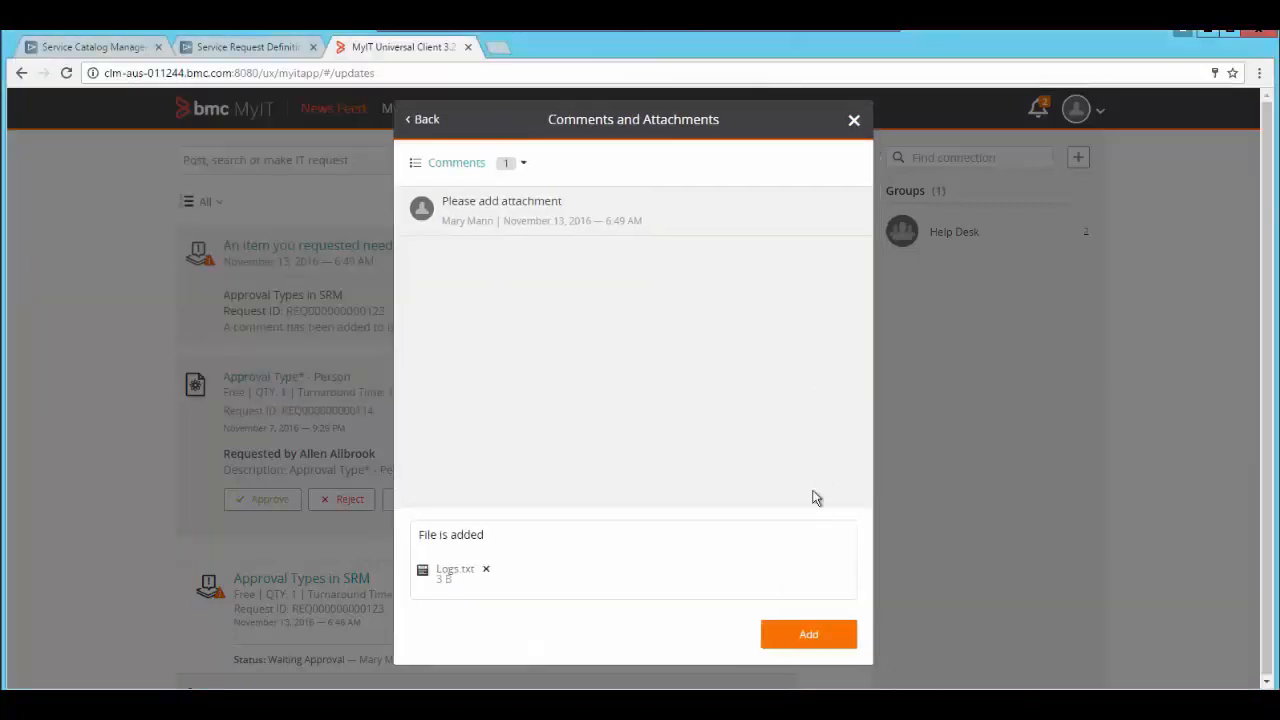
left_click(806, 636)
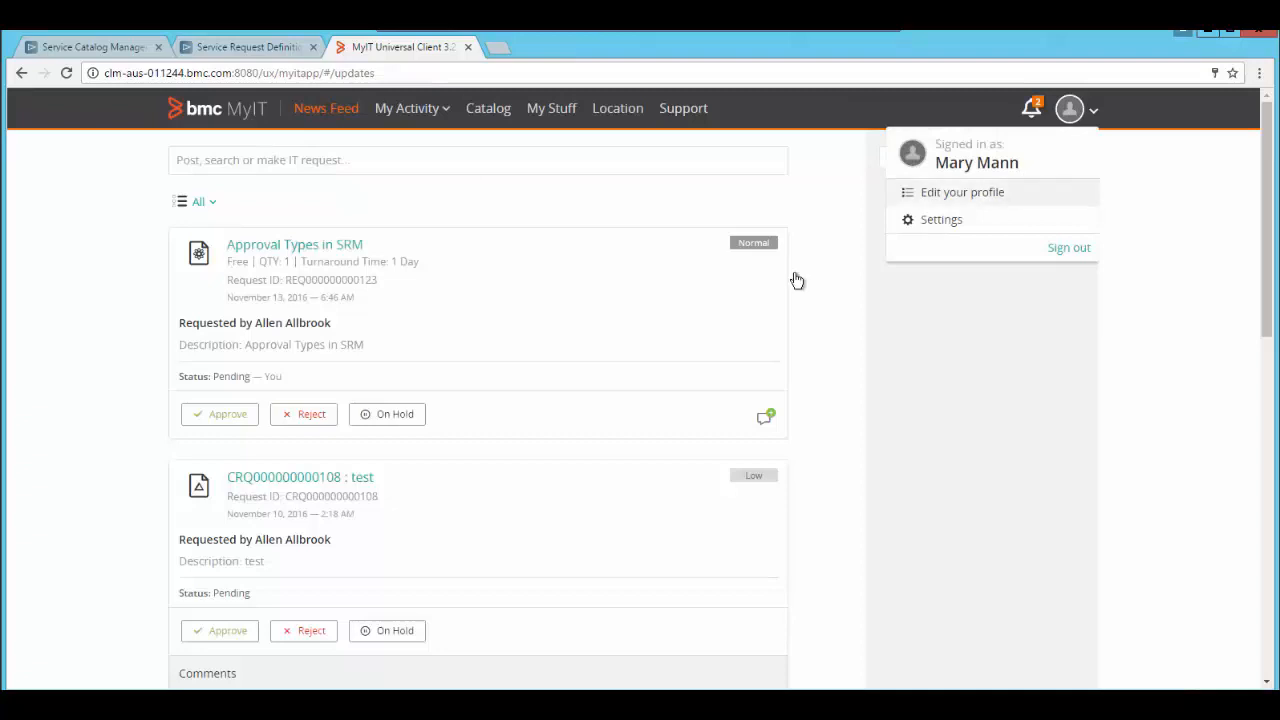
Step: As the approver, open the Approval Types in SRM request, approve it and check the approver status
left_click(660, 350)
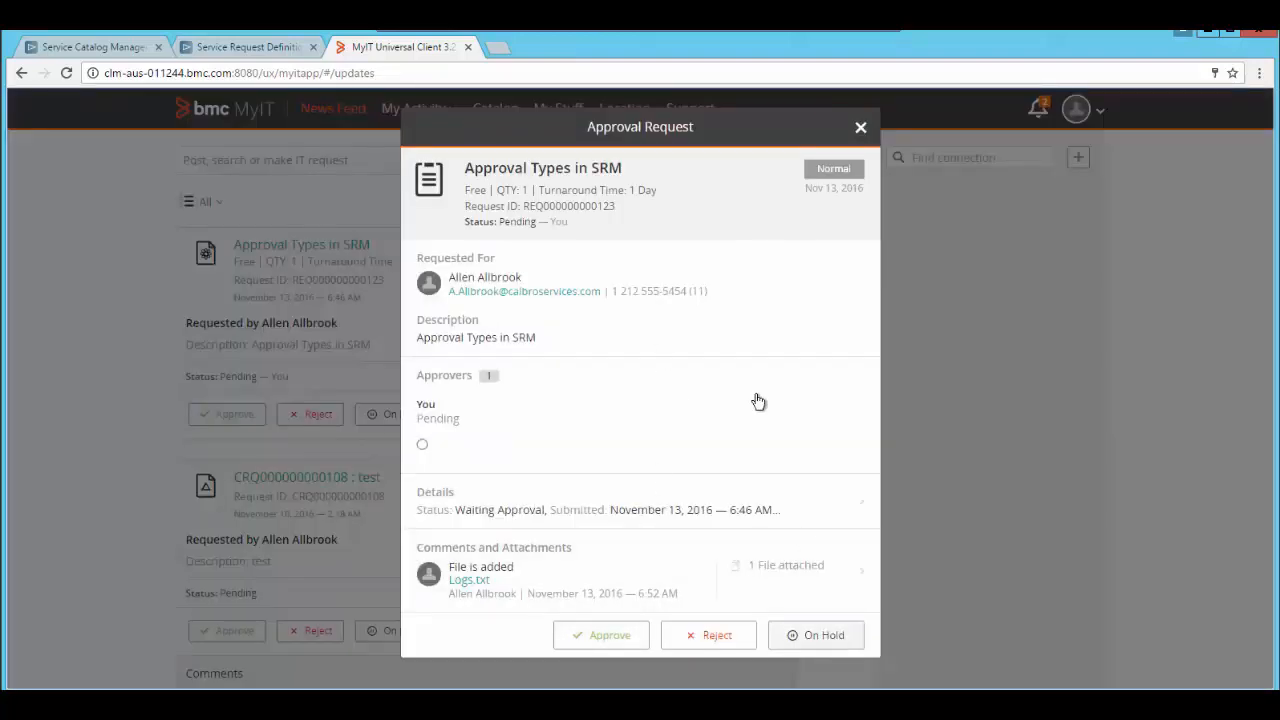
left_click(601, 640)
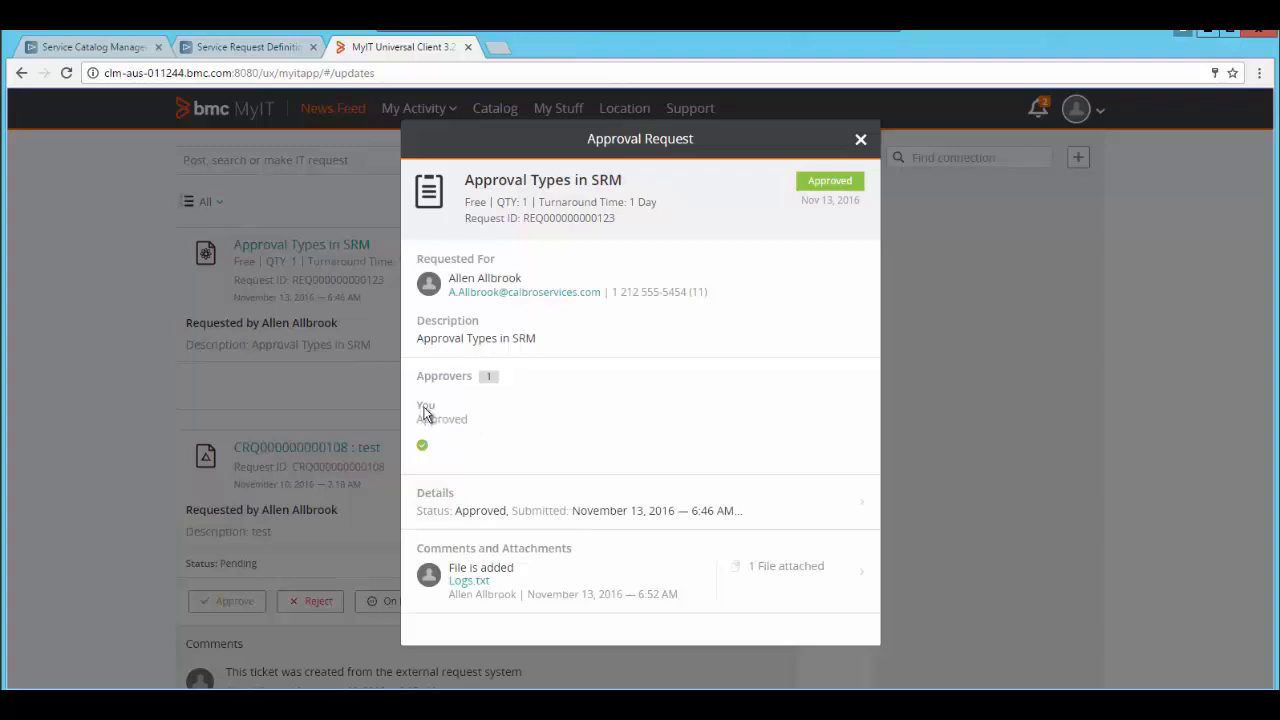
left_click_drag(418, 404, 569, 442)
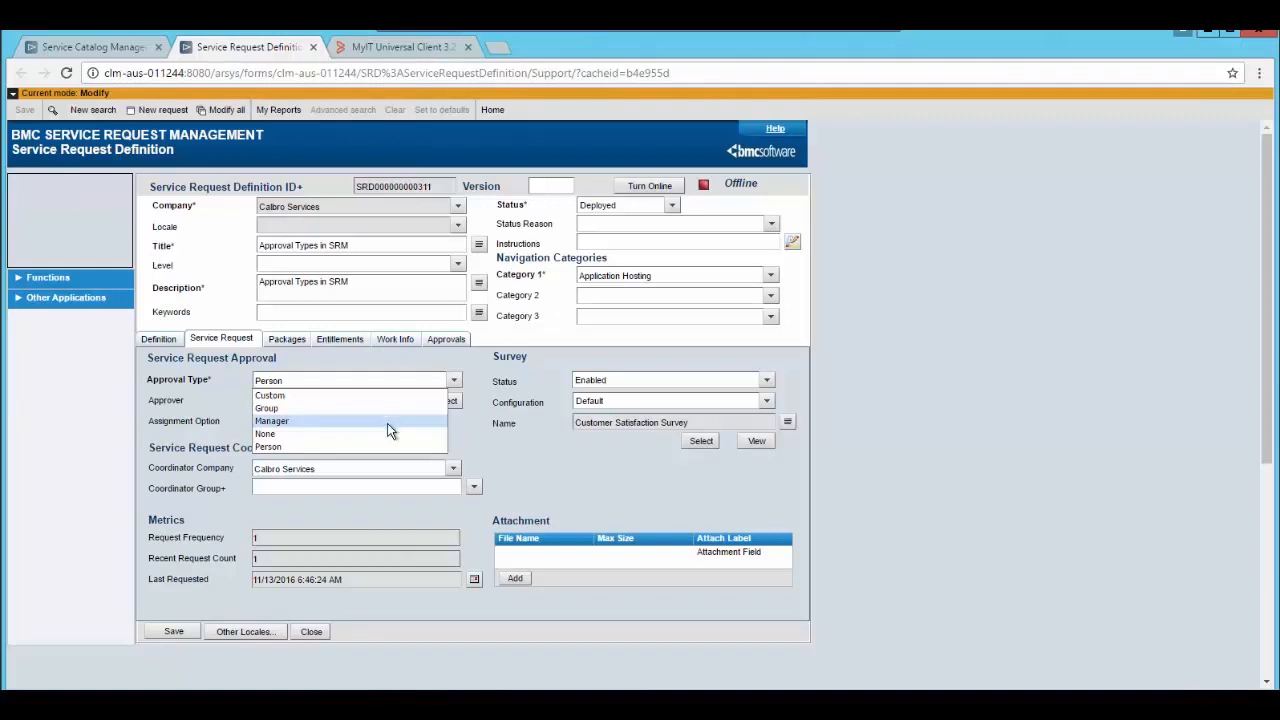
Step: Set the service request definition's approval type to Manager and raise its maximum approval levels by one
left_click(390, 428)
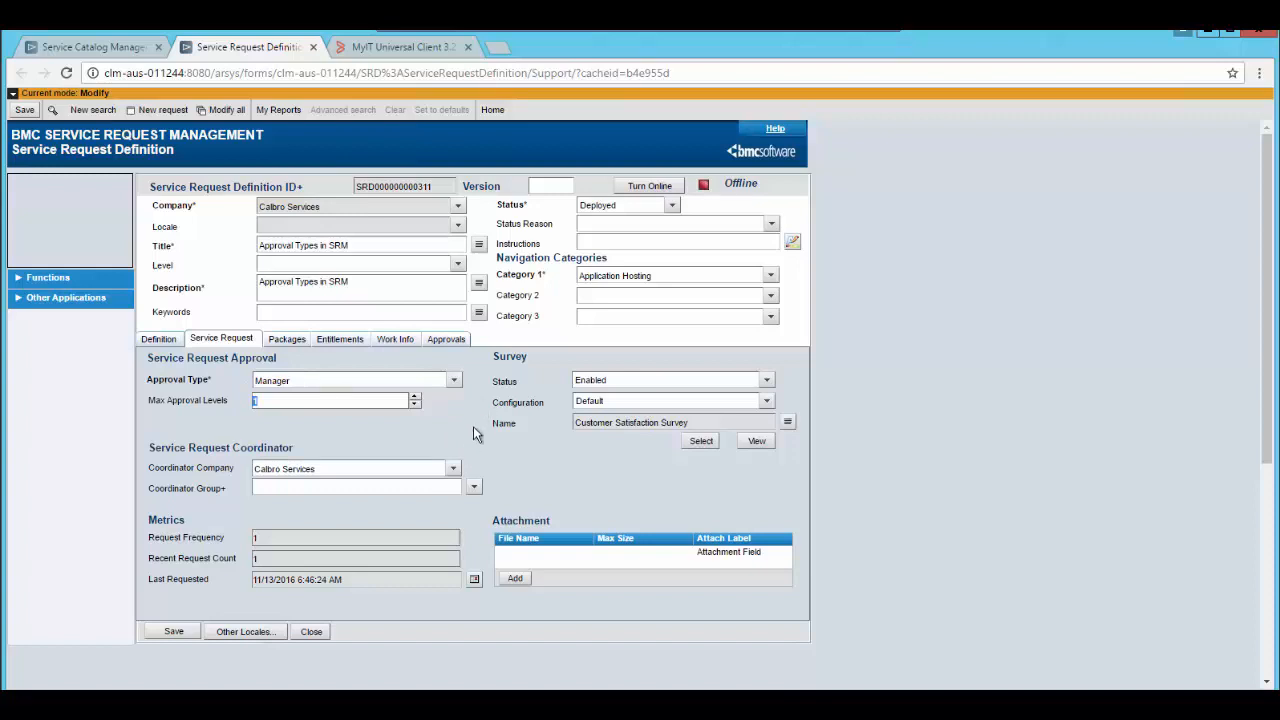
left_click(414, 396)
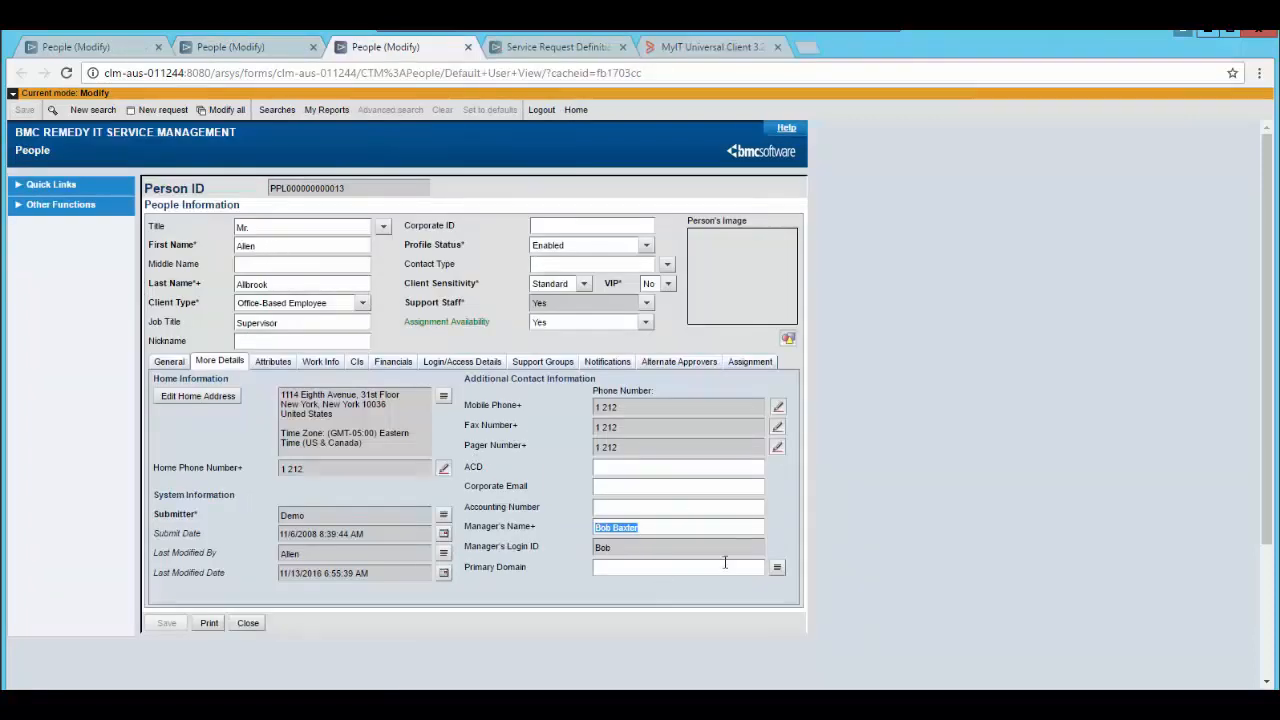
Step: Check who manages the requester's manager in the People record and submit a new Approval Types in SRM request in MyIT
left_click(240, 50)
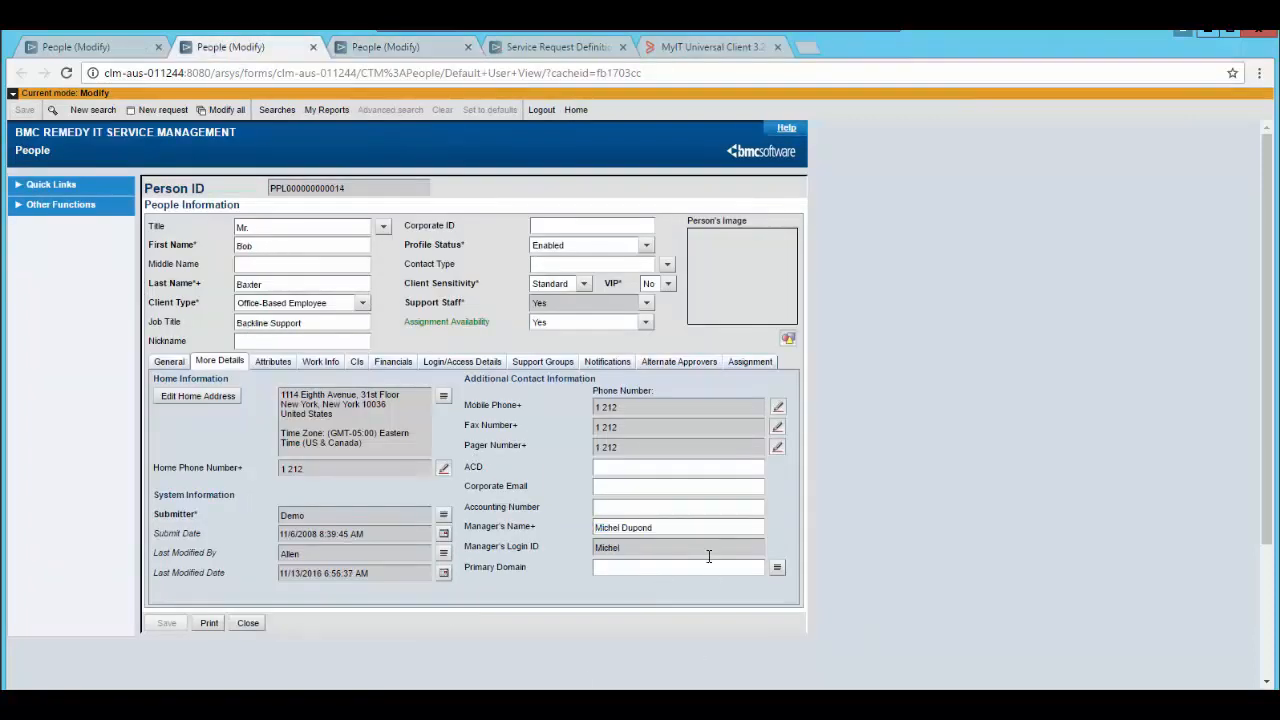
left_click(726, 40)
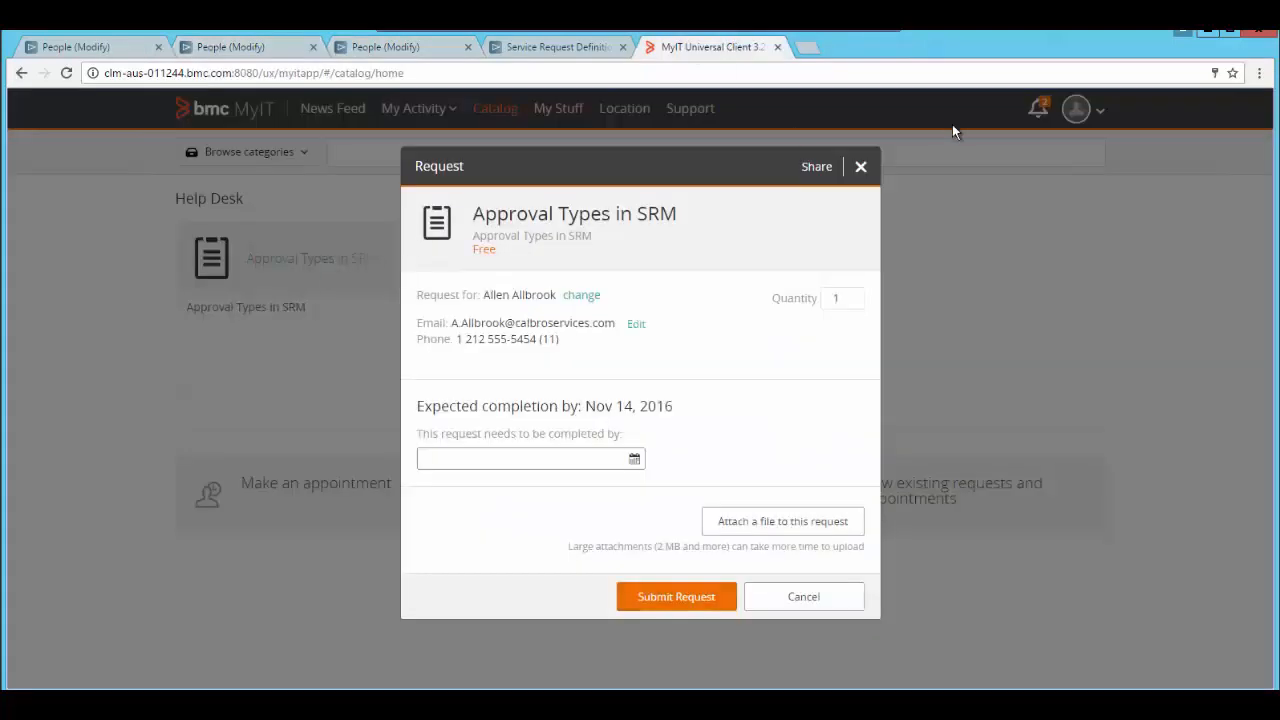
left_click(700, 598)
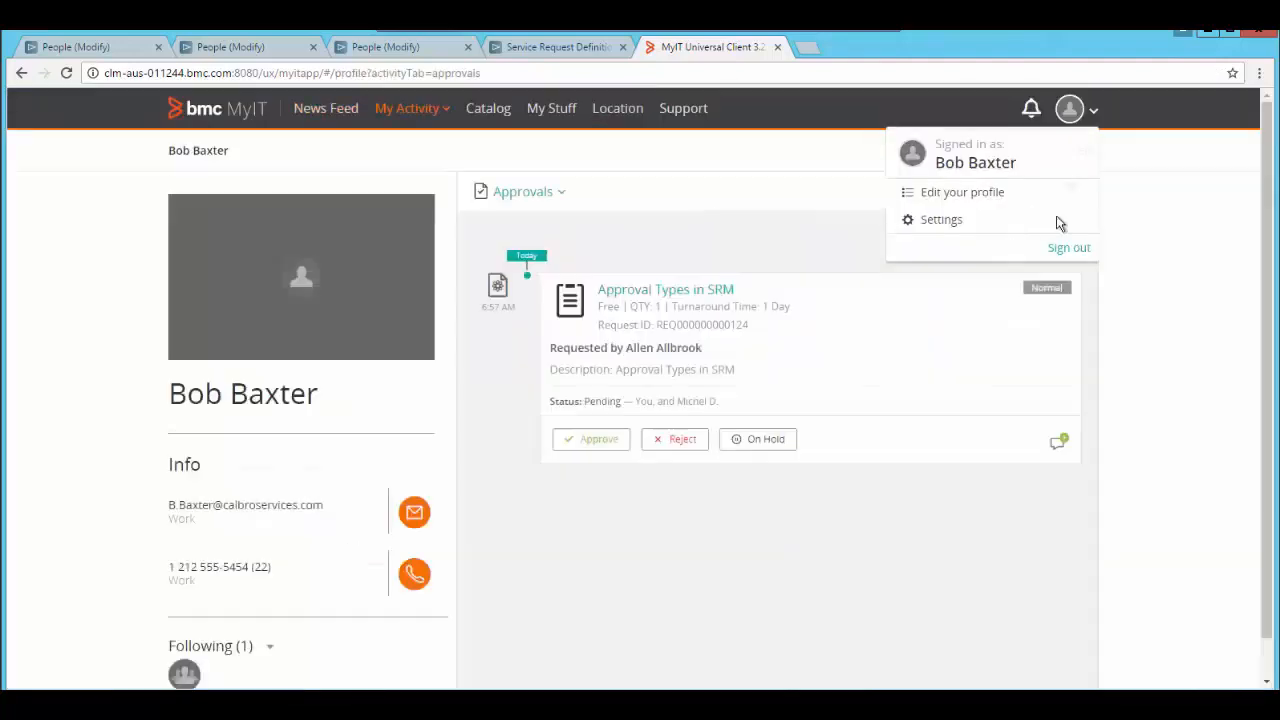
Step: As the first-level manager, approve the pending Approval Types in SRM request, check its approver status and list the approved requests
left_click(948, 498)
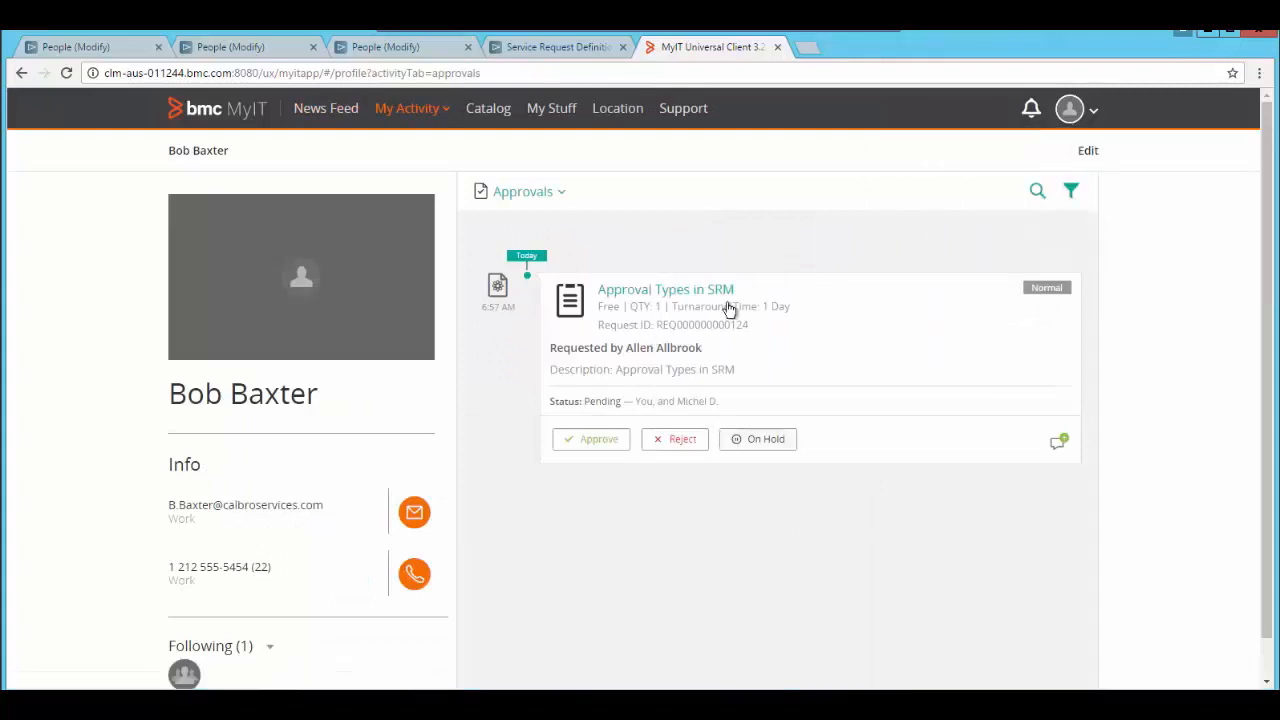
left_click(845, 424)
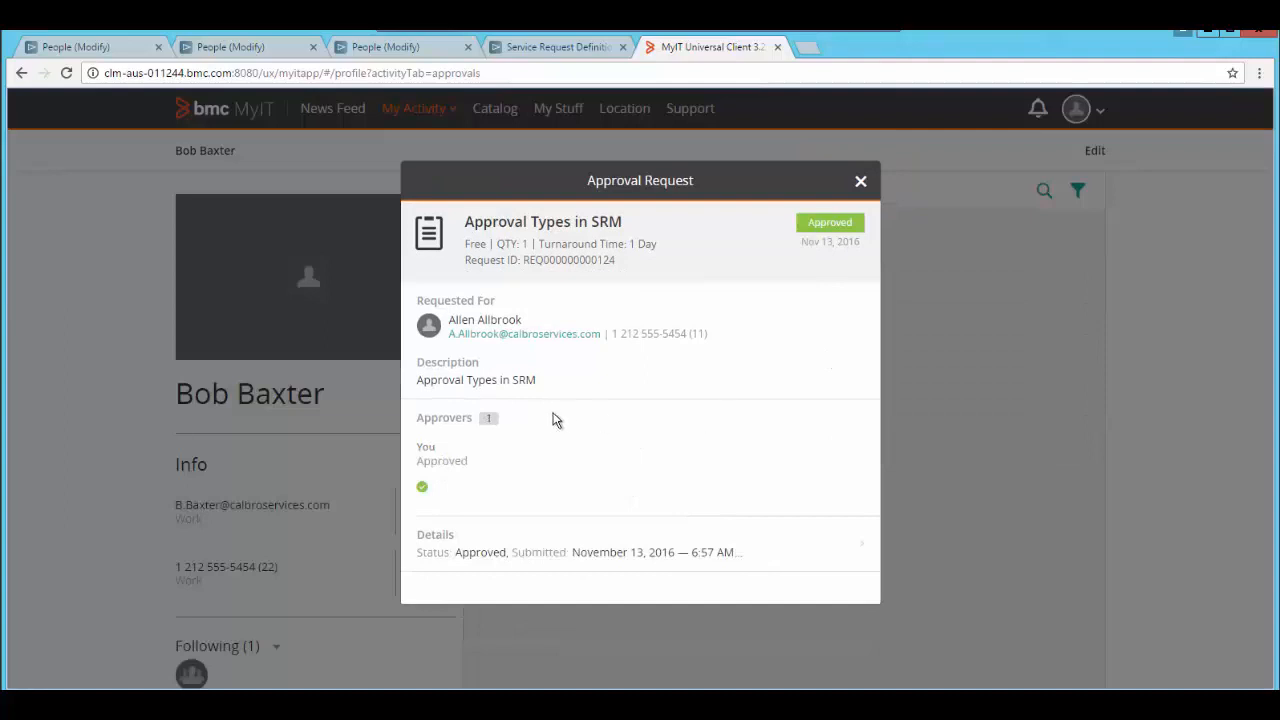
left_click(862, 183)
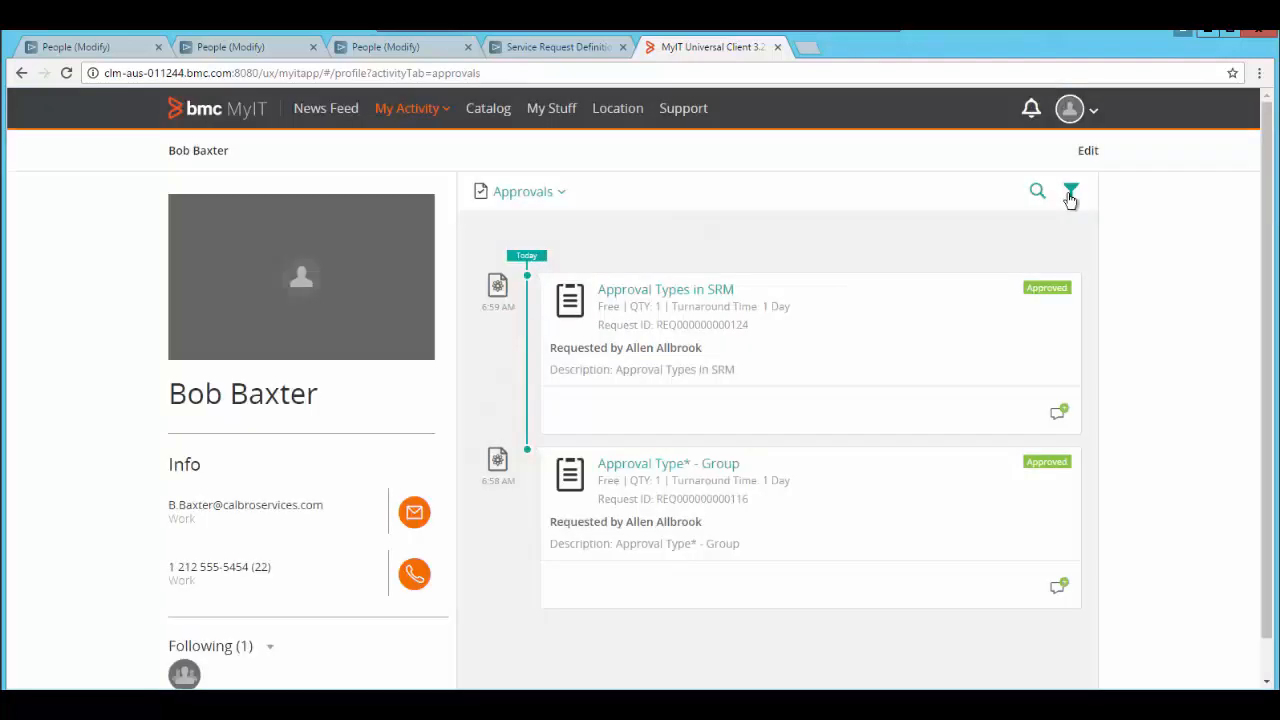
left_click(1071, 192)
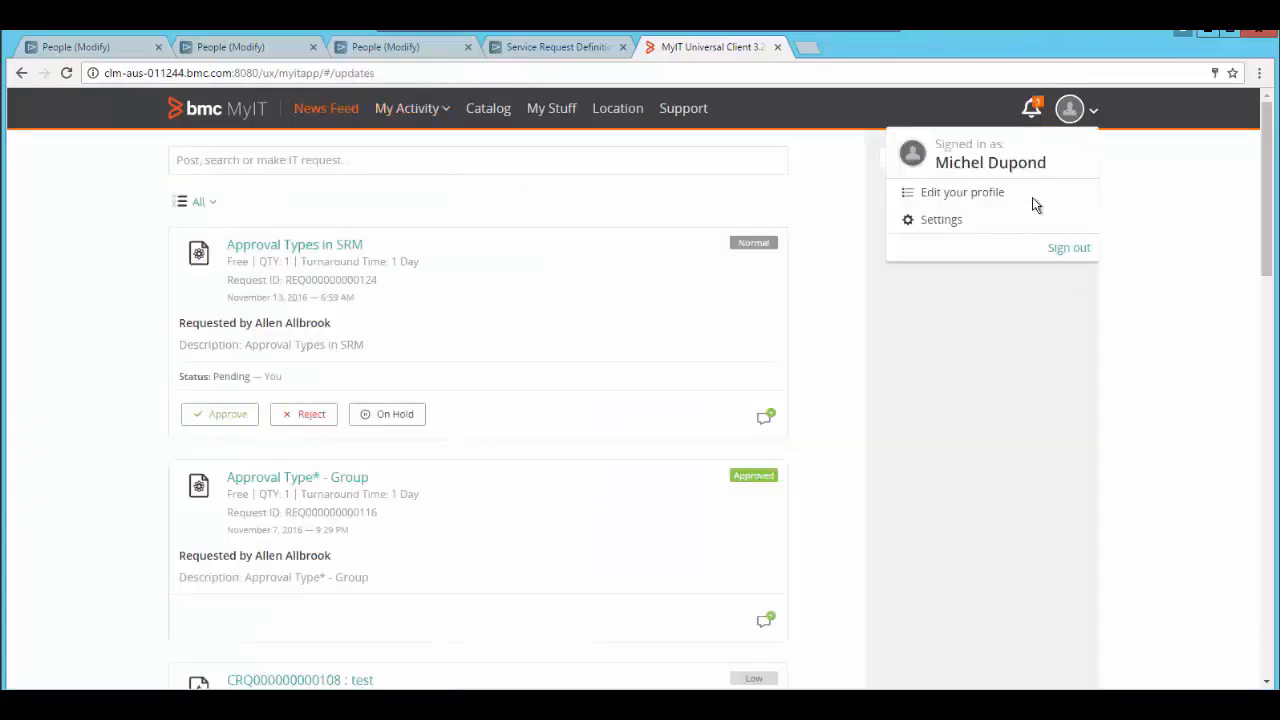
Step: As the second-level manager, open the pending Approval Types in SRM request, review both approvers' statuses and approve it
left_click(751, 280)
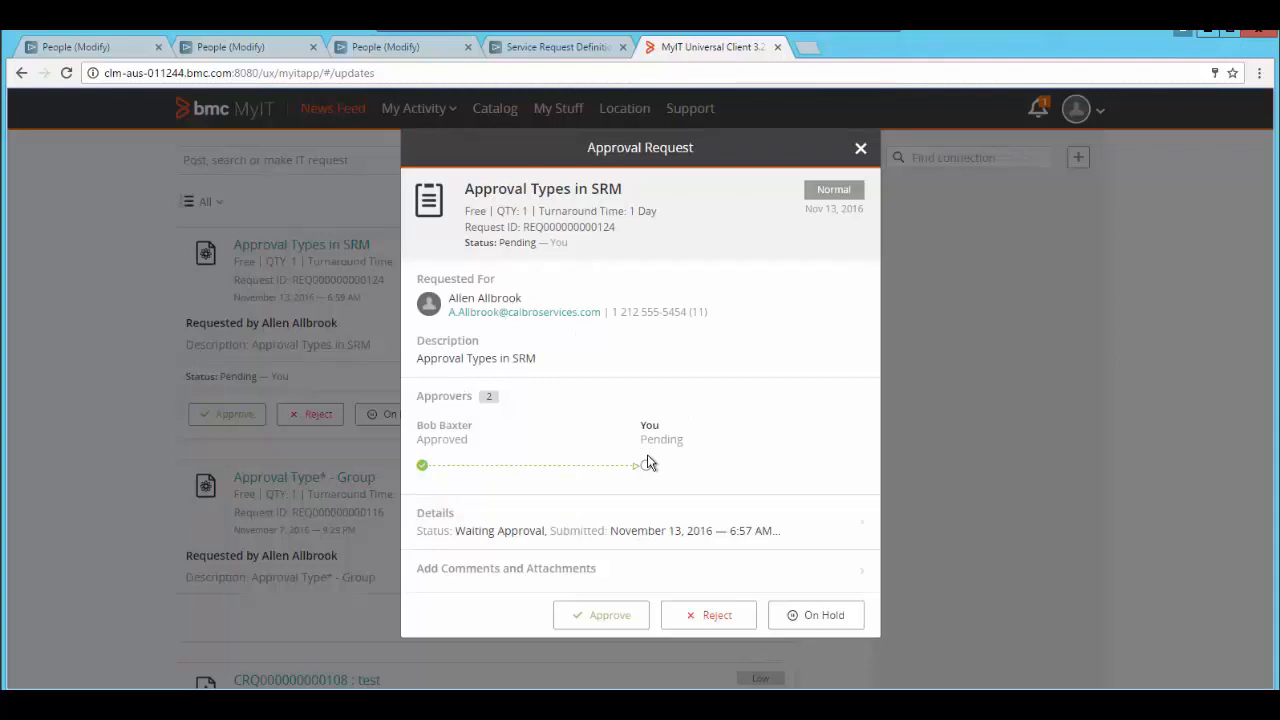
left_click_drag(417, 425, 462, 427)
left_click(706, 369)
Step: Switch to the requester's account, check who is signed in and review the Approval Types in SRM notifications
left_click(1069, 110)
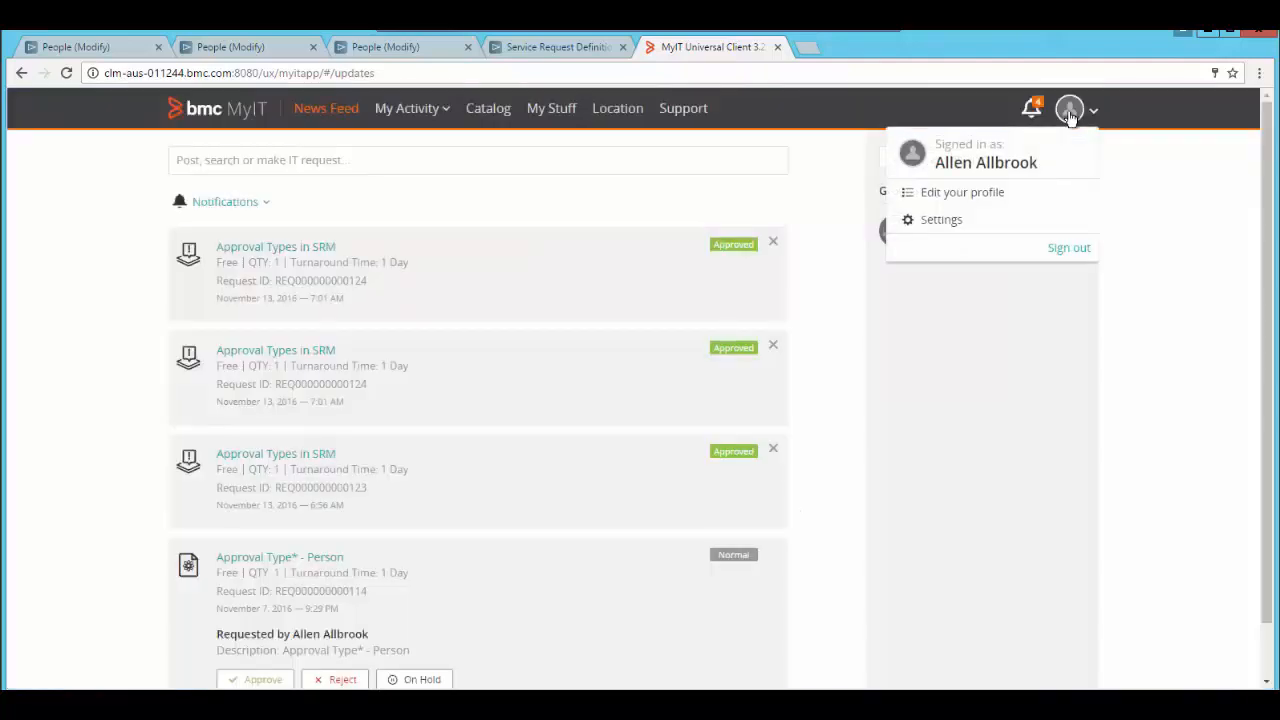
left_click(965, 462)
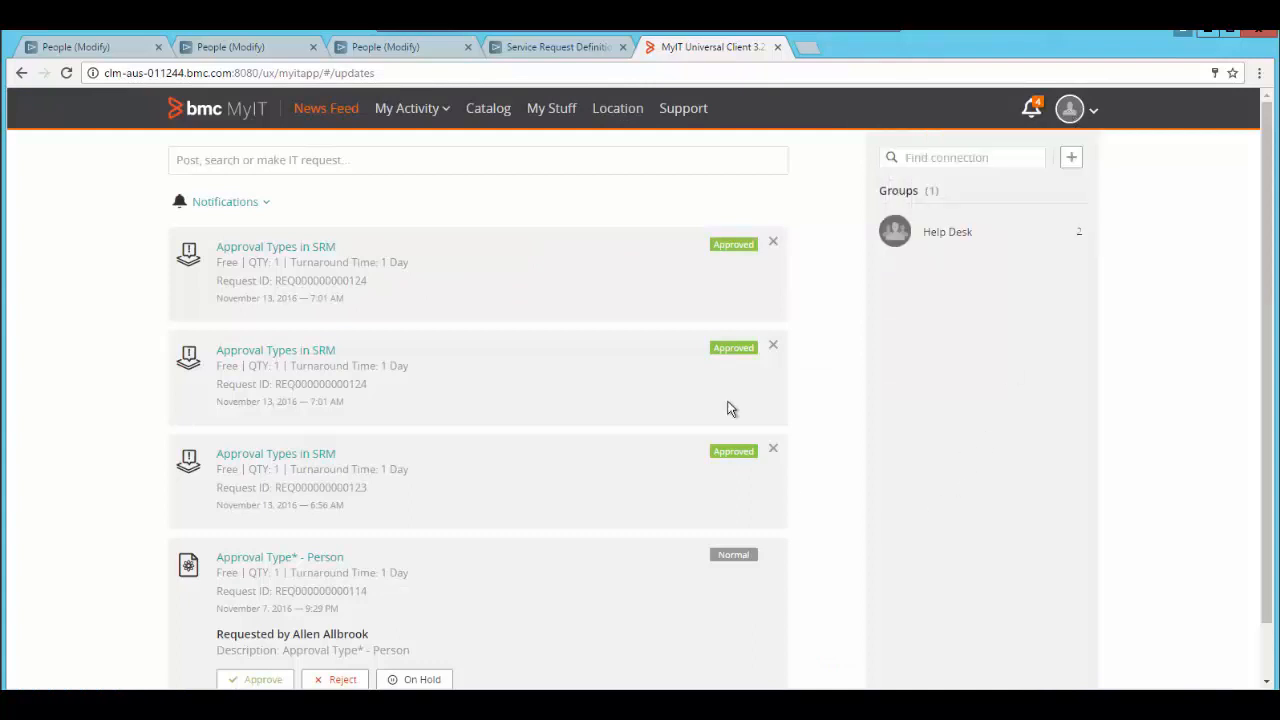